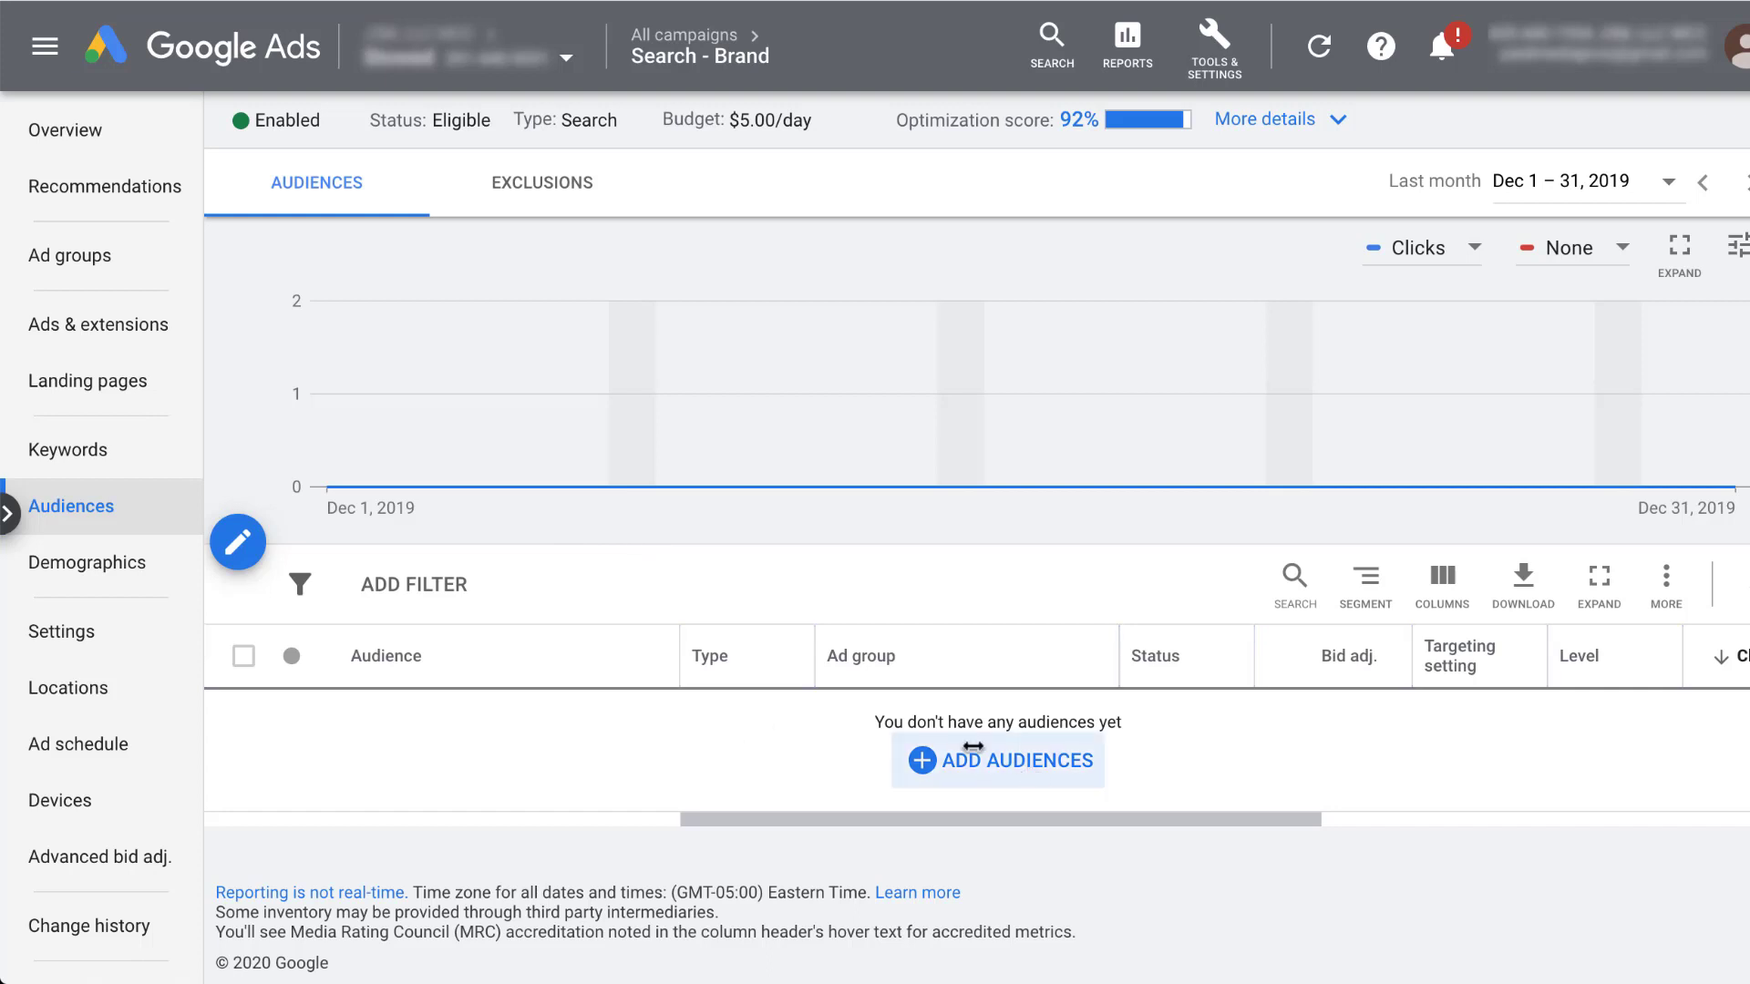
# - Edit Search - Brand audiences at campaign level, keeping Observation (recommended) targeting
pyautogui.click(236, 545)
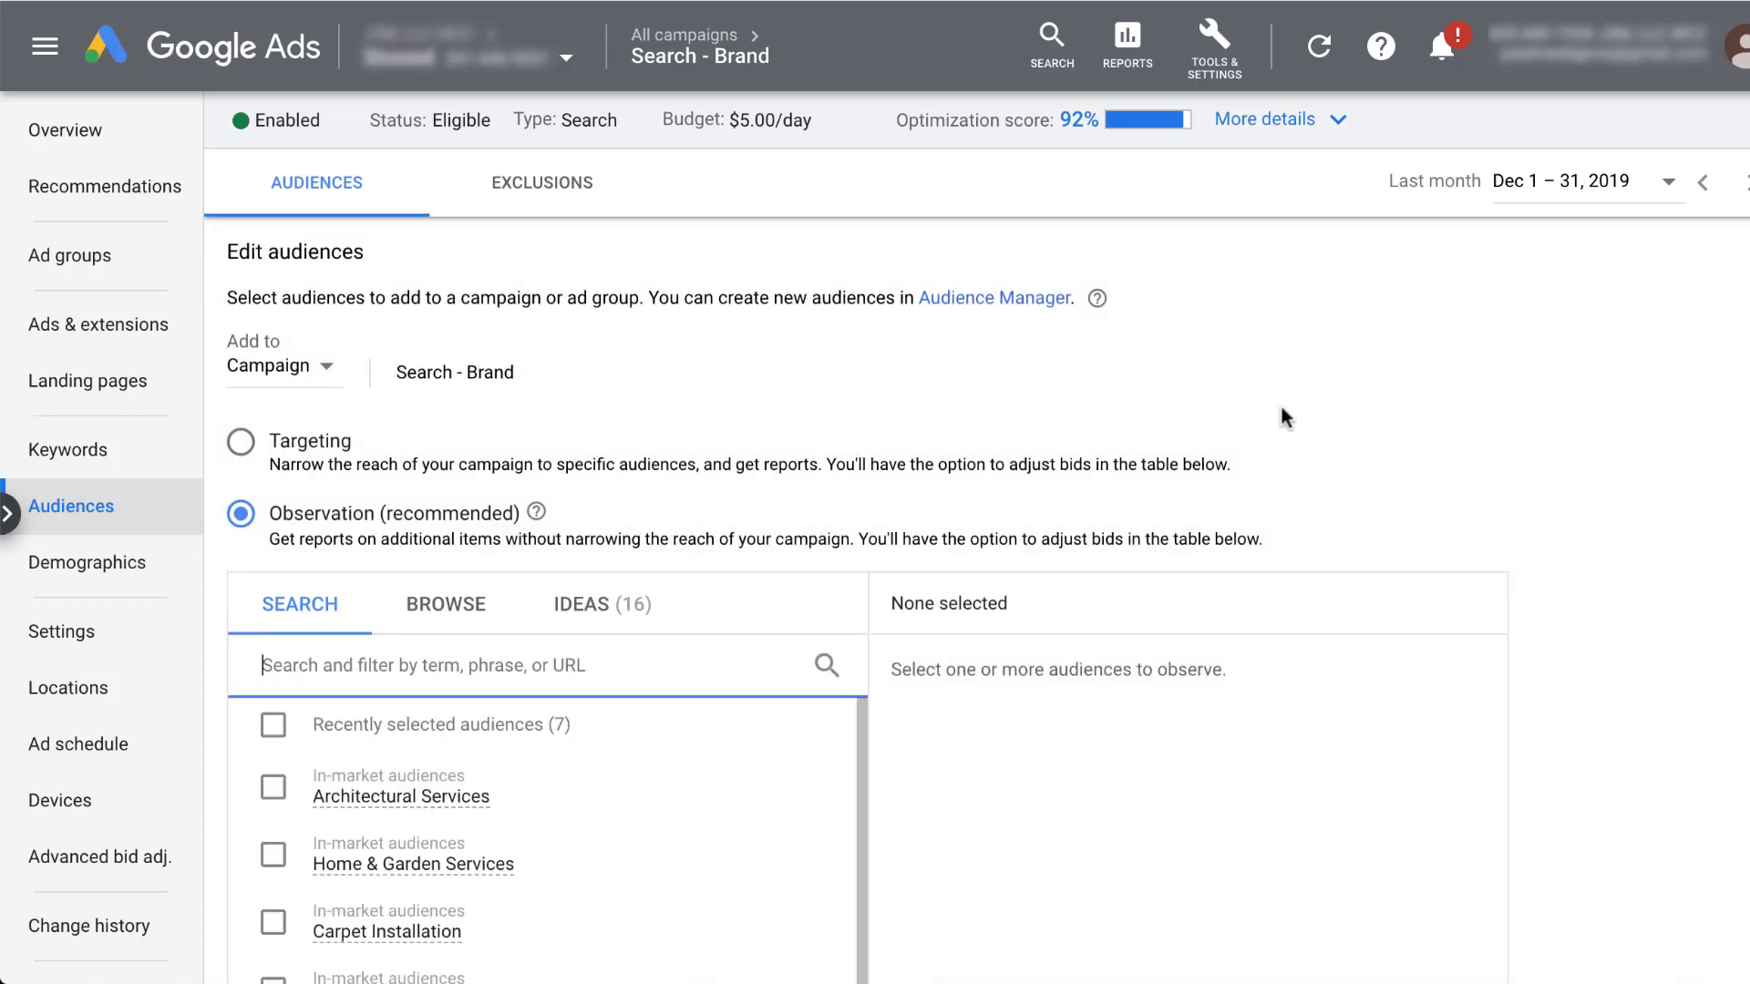
pyautogui.click(326, 369)
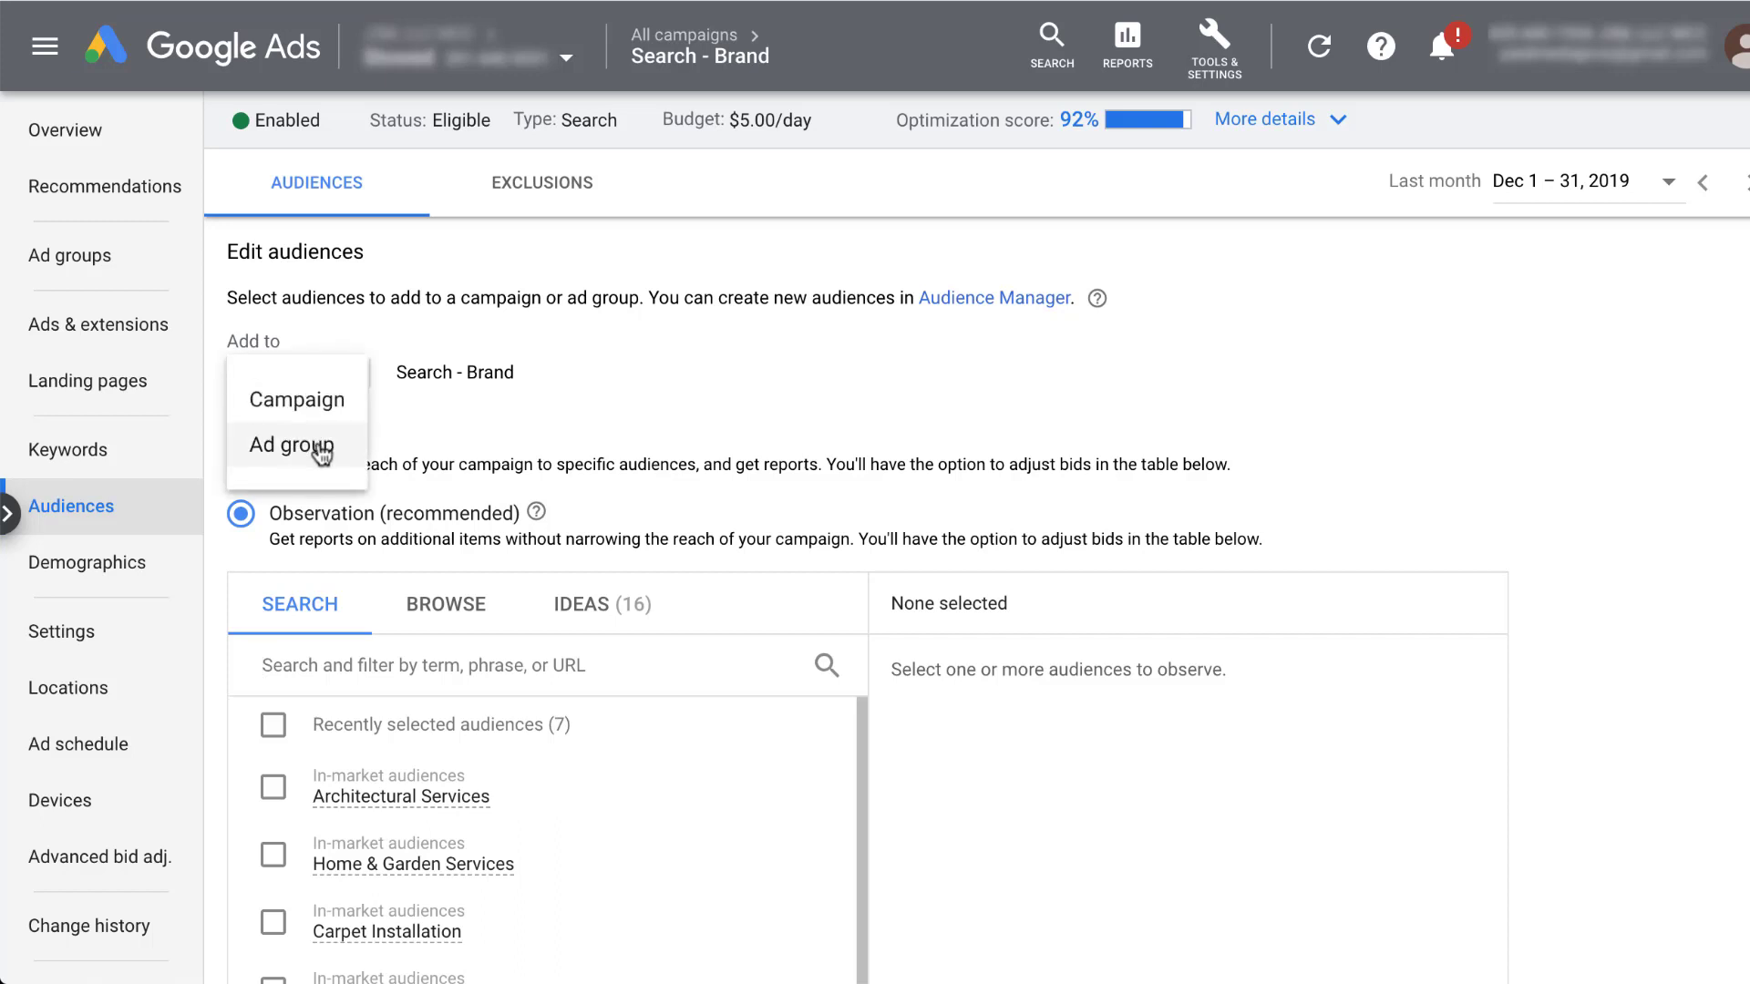
pyautogui.click(273, 399)
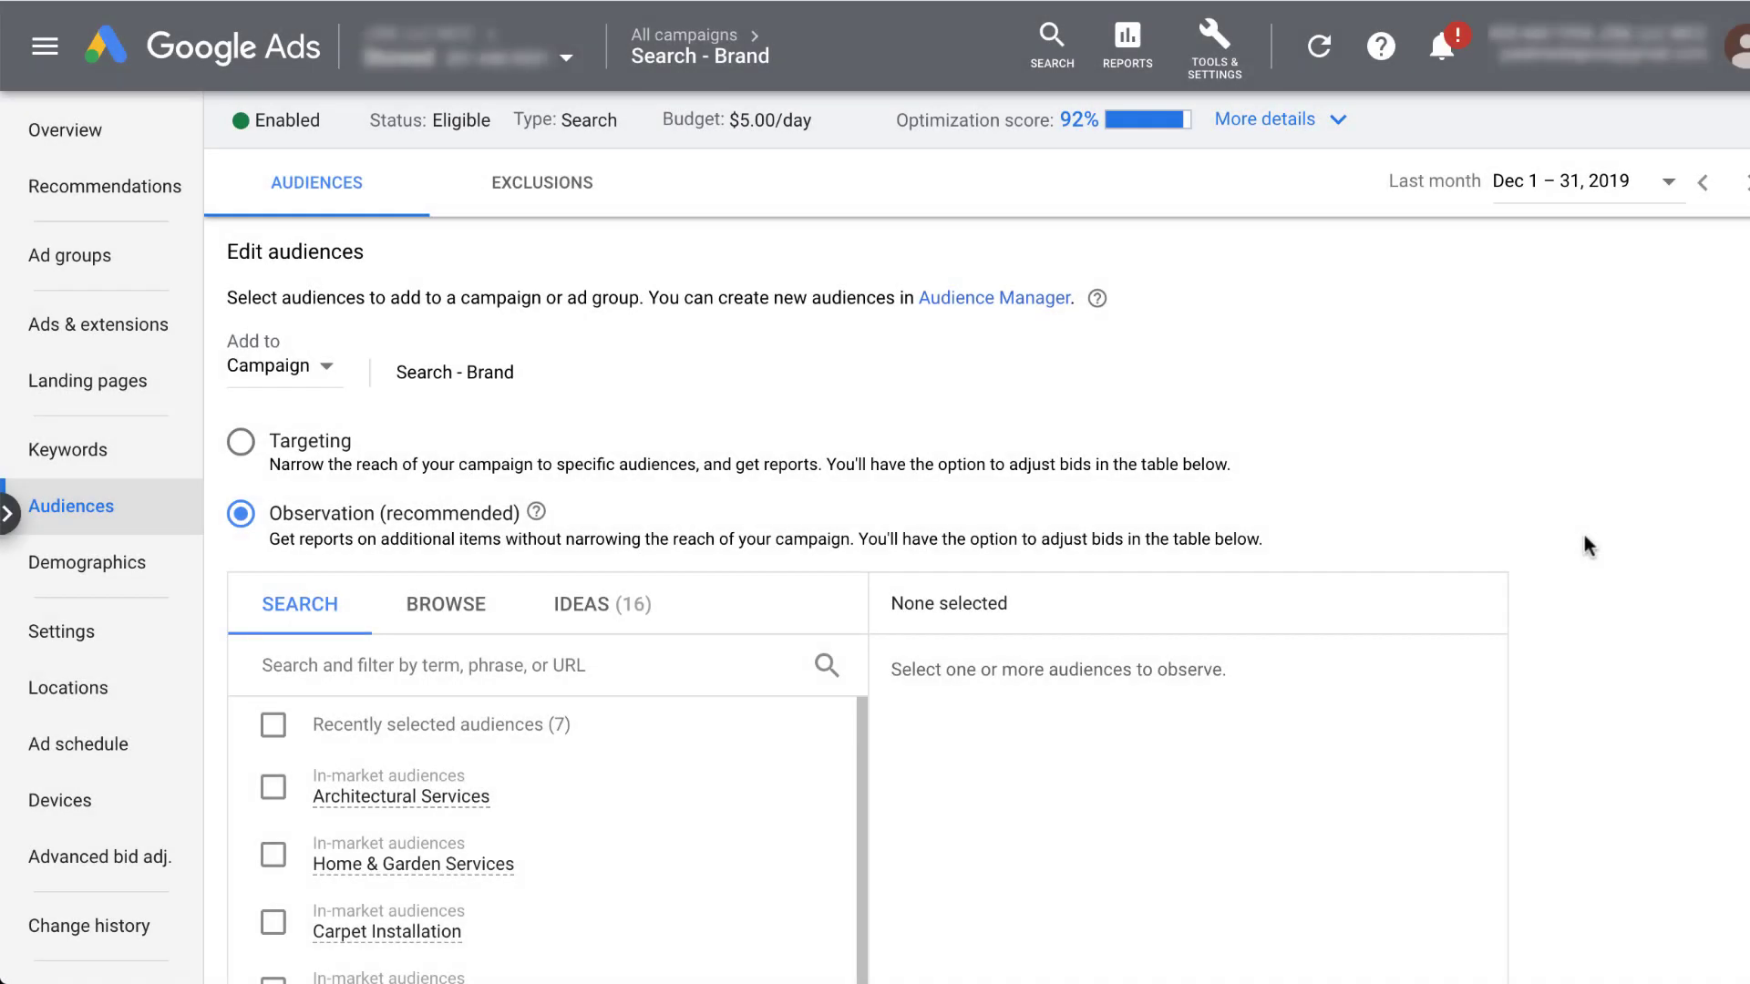
# - Browse audiences by category and open the In-market 'actively researching or planning' list
pyautogui.scroll(-4, 1584, 545)
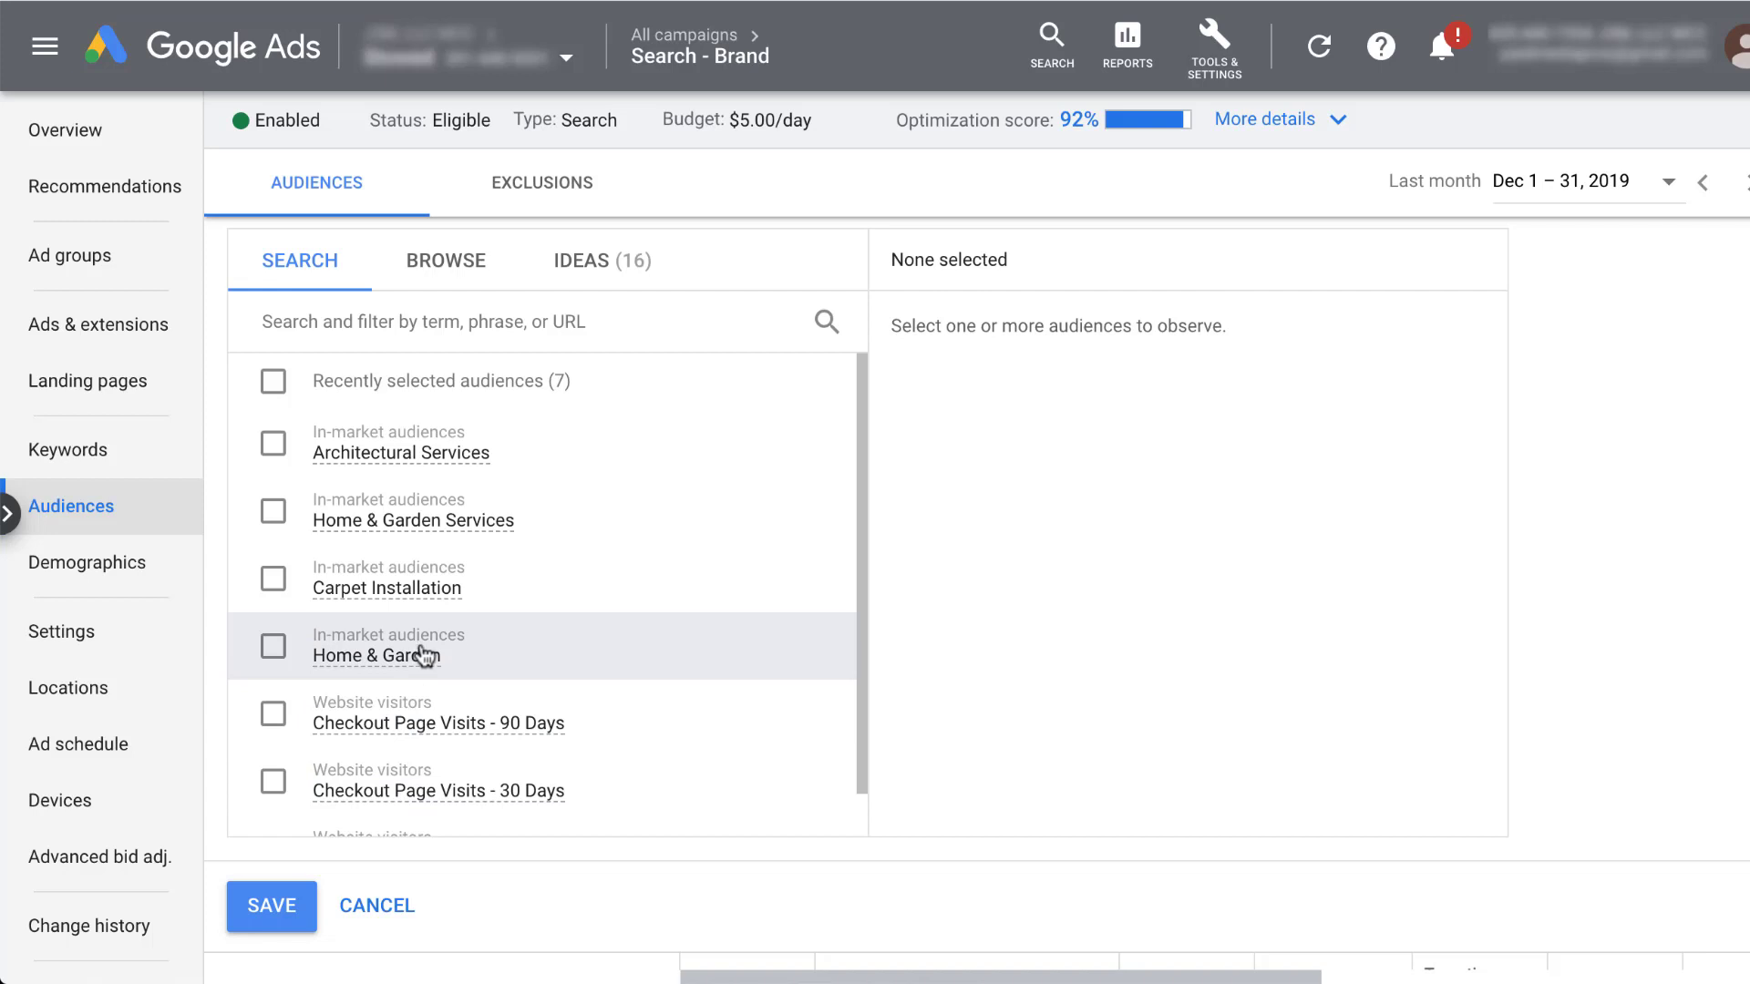
pyautogui.moveTo(440, 655)
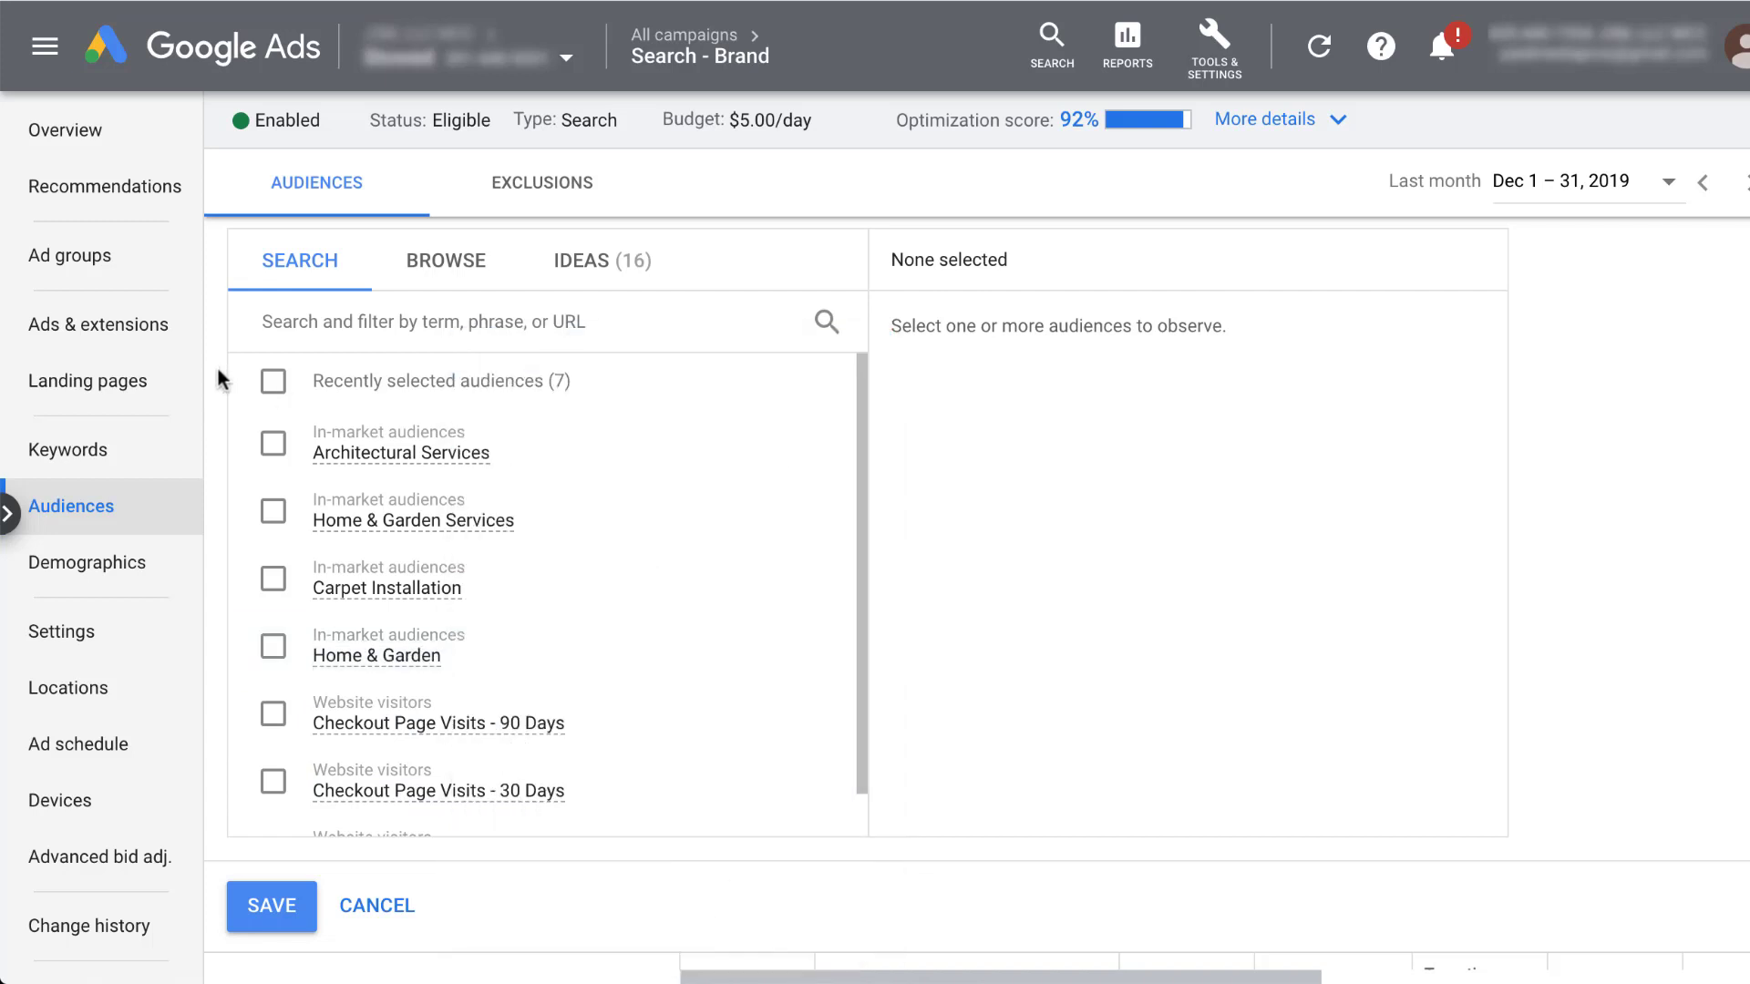
pyautogui.click(459, 287)
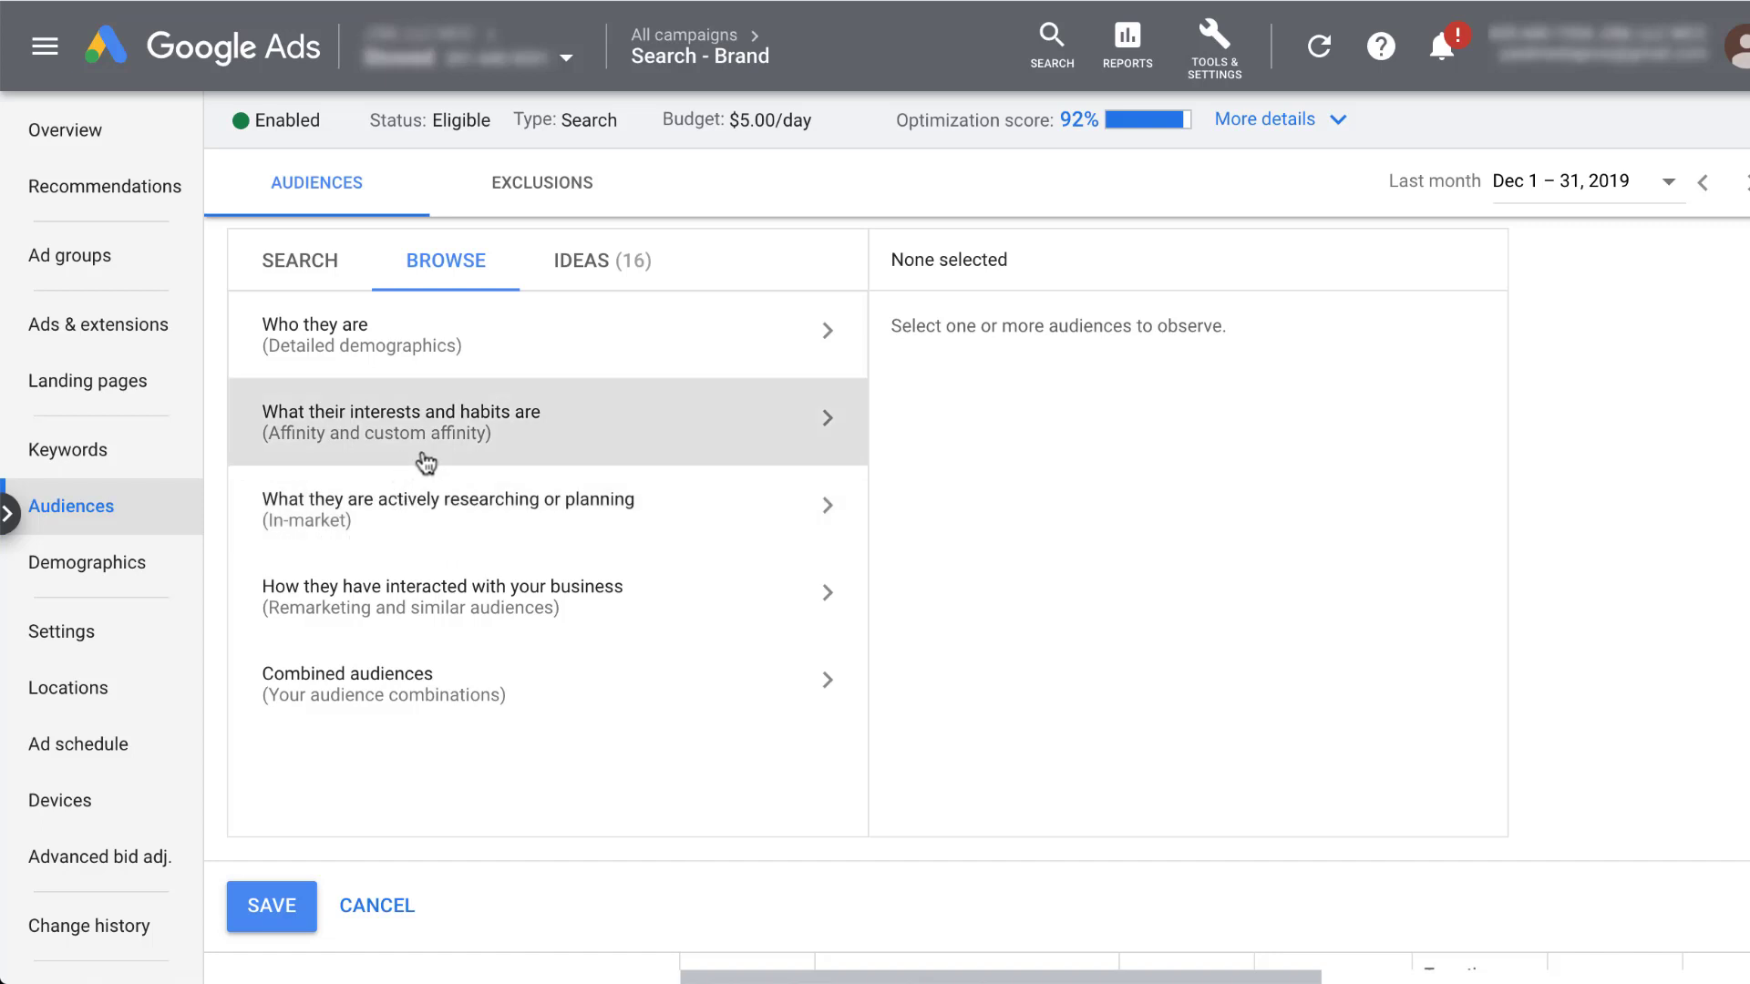
pyautogui.click(508, 546)
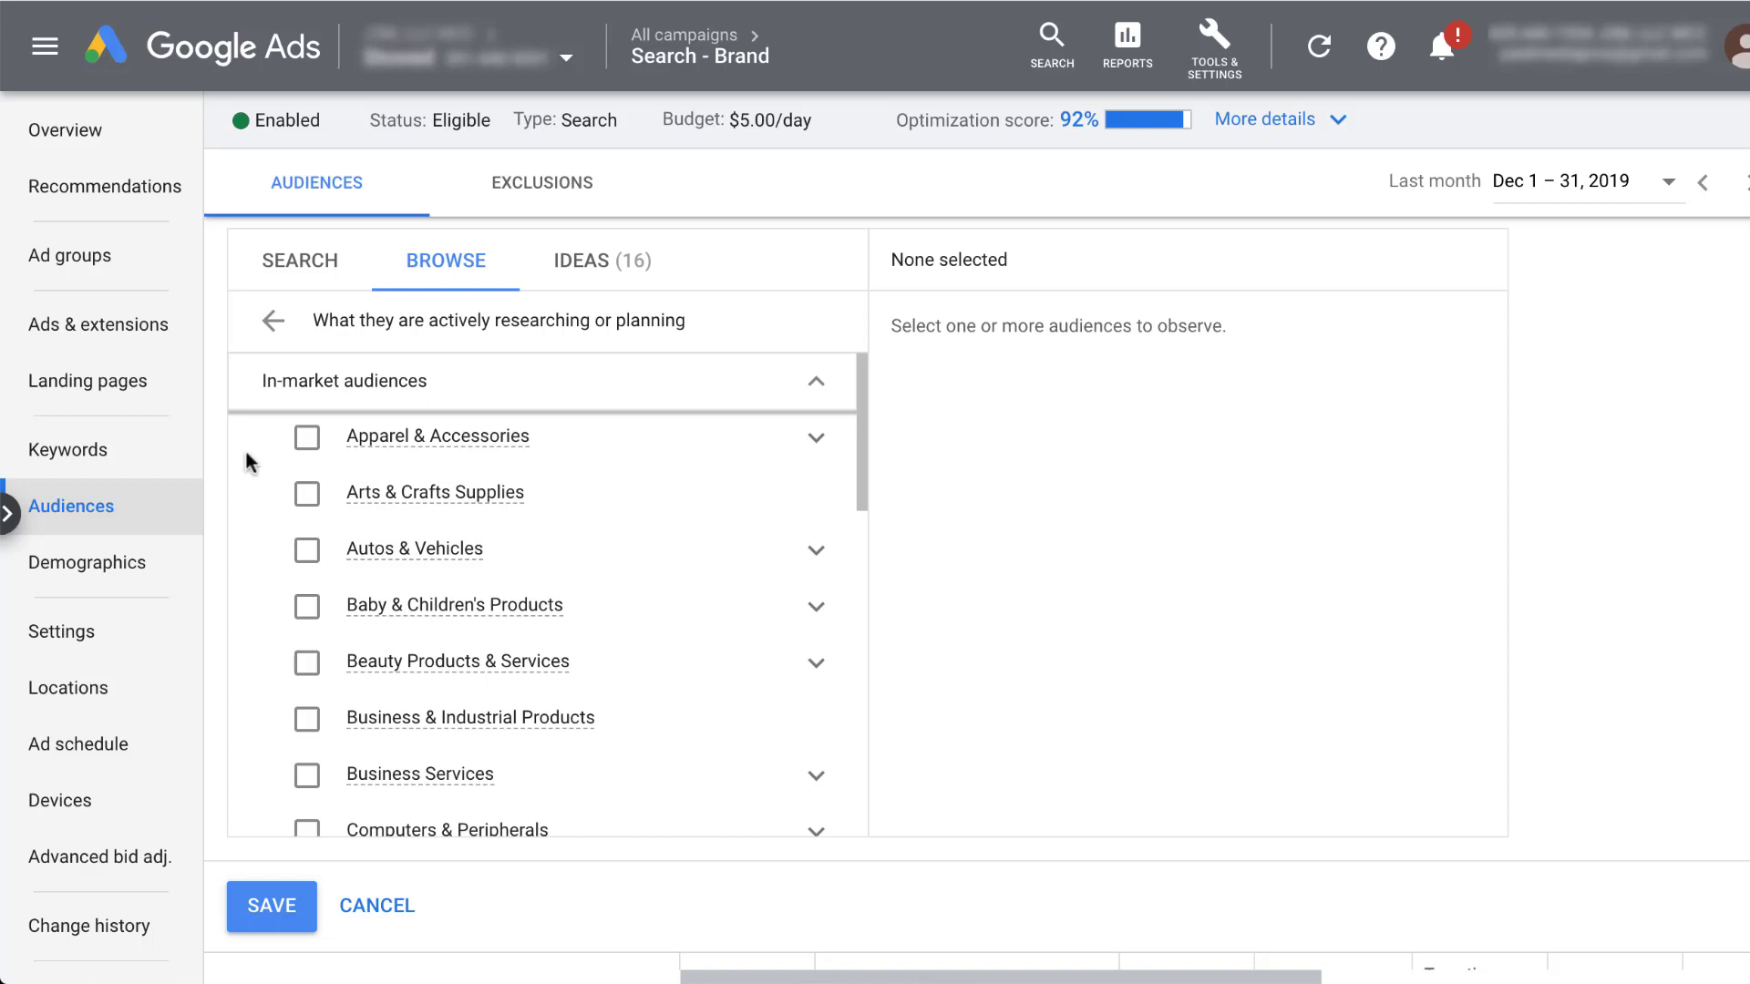
pyautogui.scroll(-2, 245, 455)
pyautogui.scroll(-2, 244, 452)
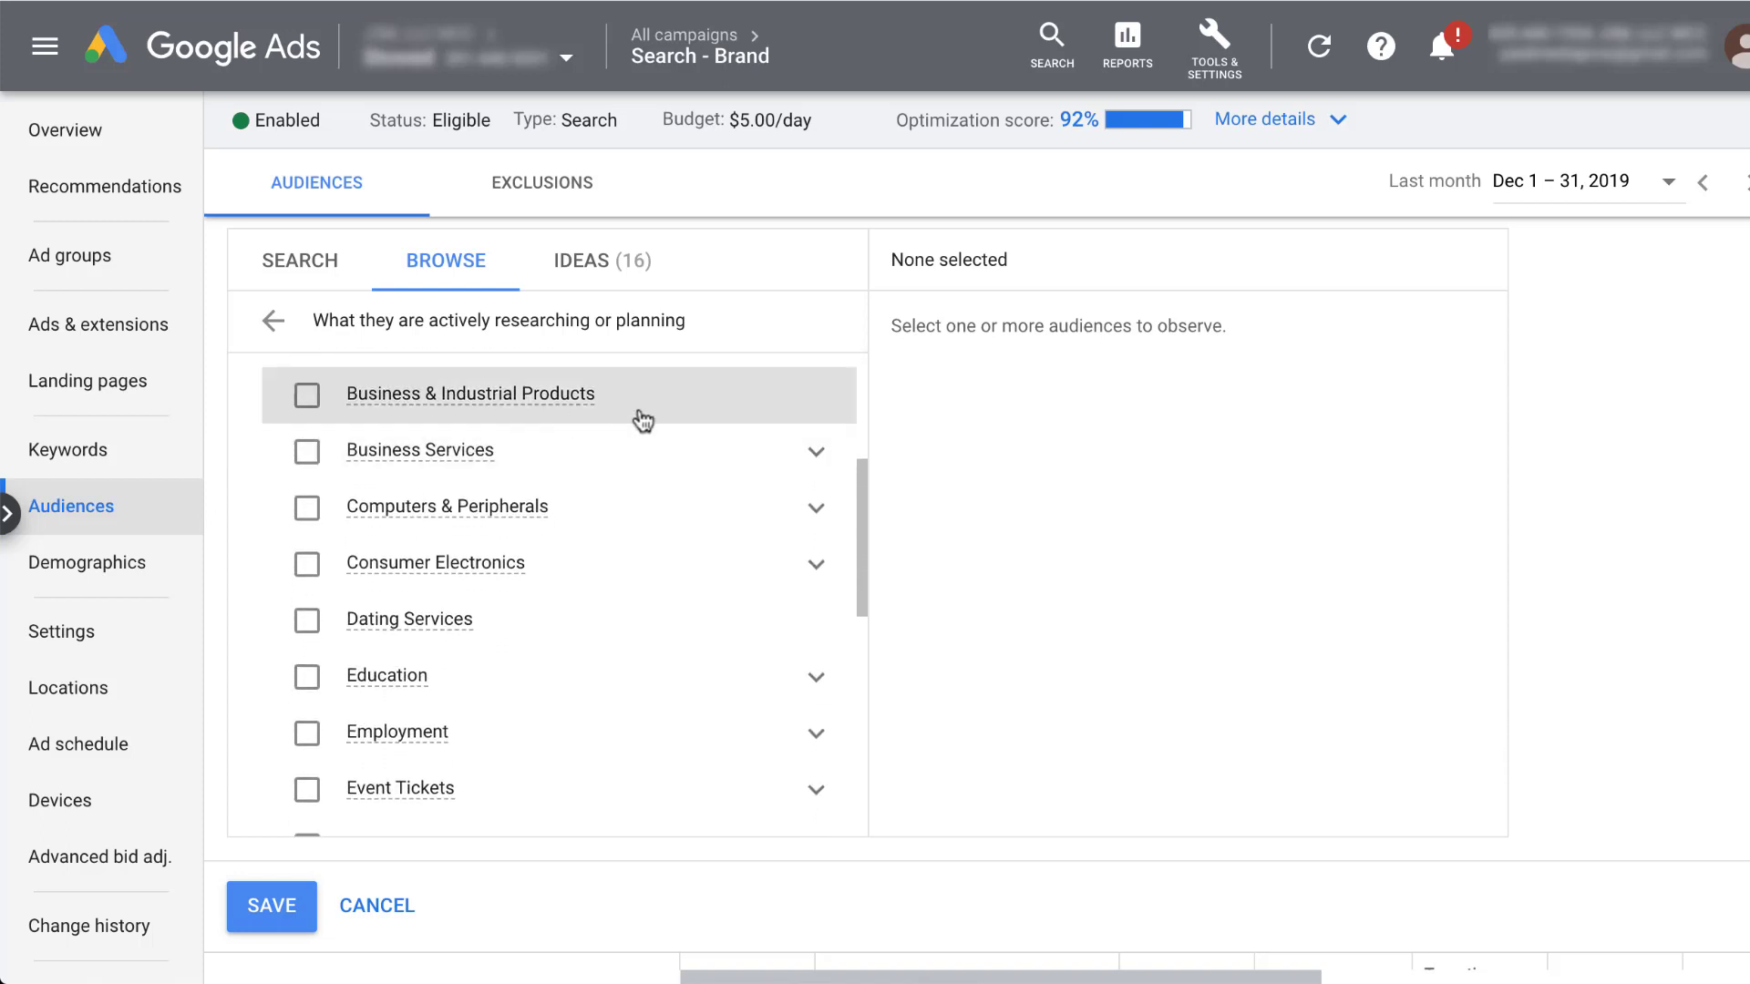
# - Expand Business Services and select it as an in-market audience
pyautogui.click(816, 458)
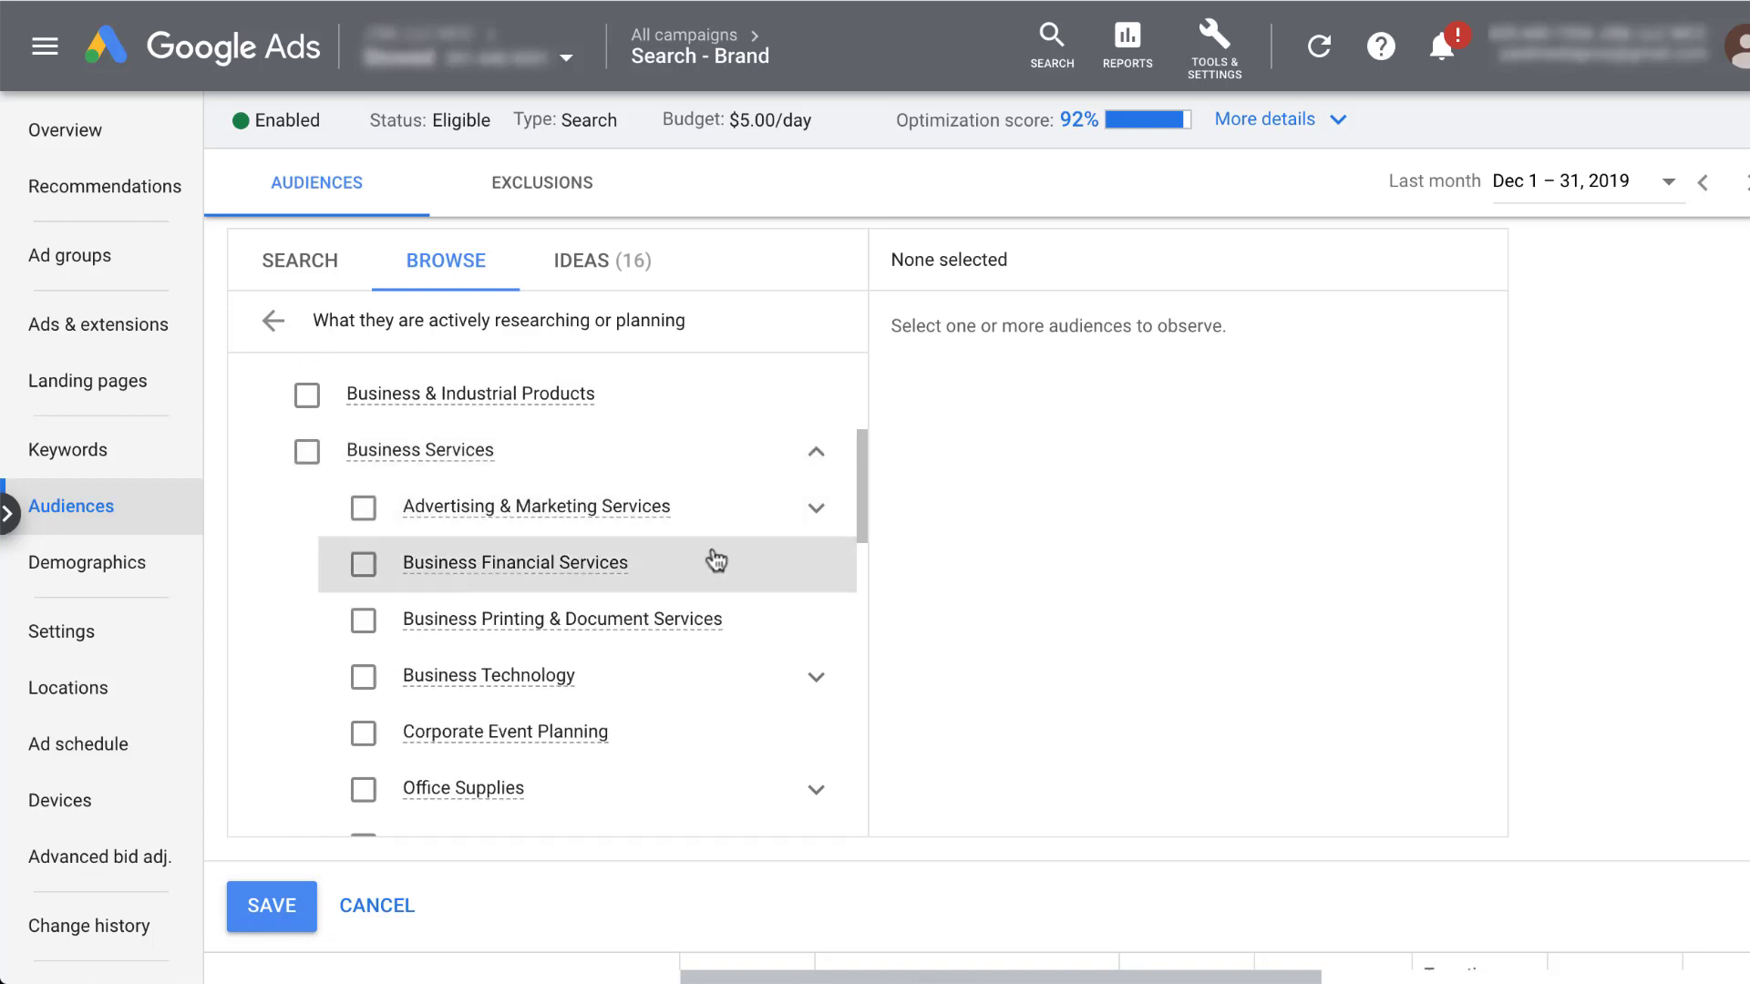
pyautogui.click(818, 522)
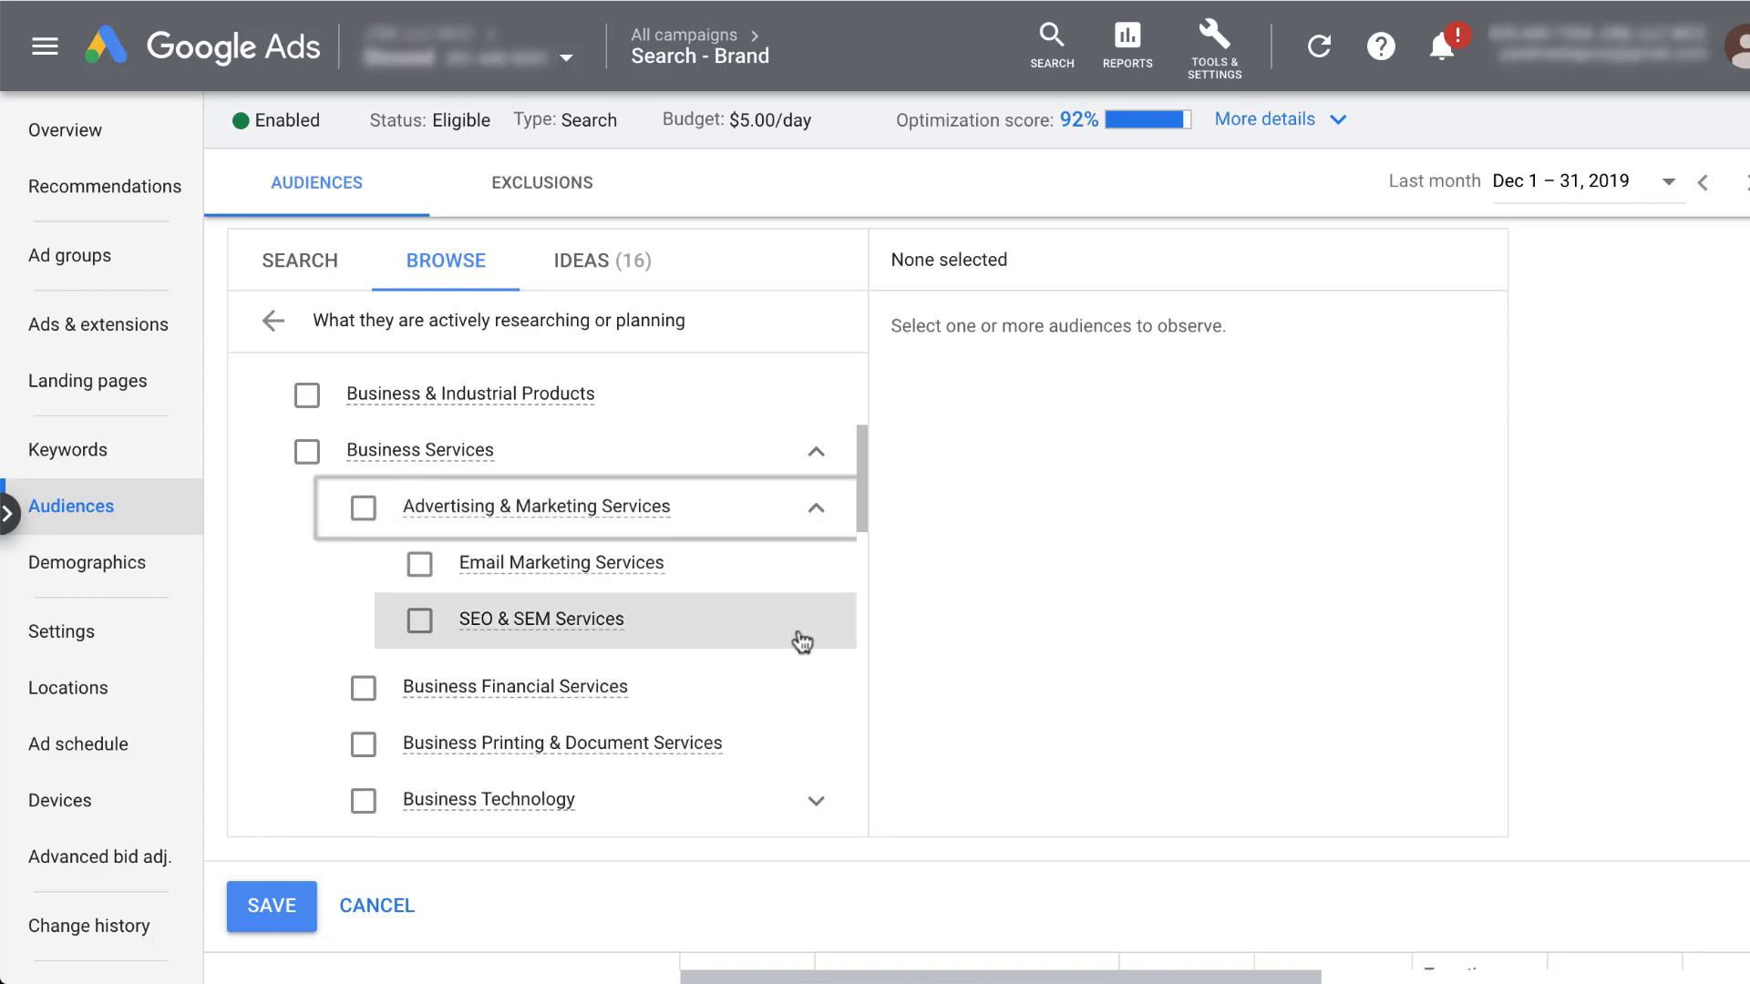
pyautogui.click(819, 513)
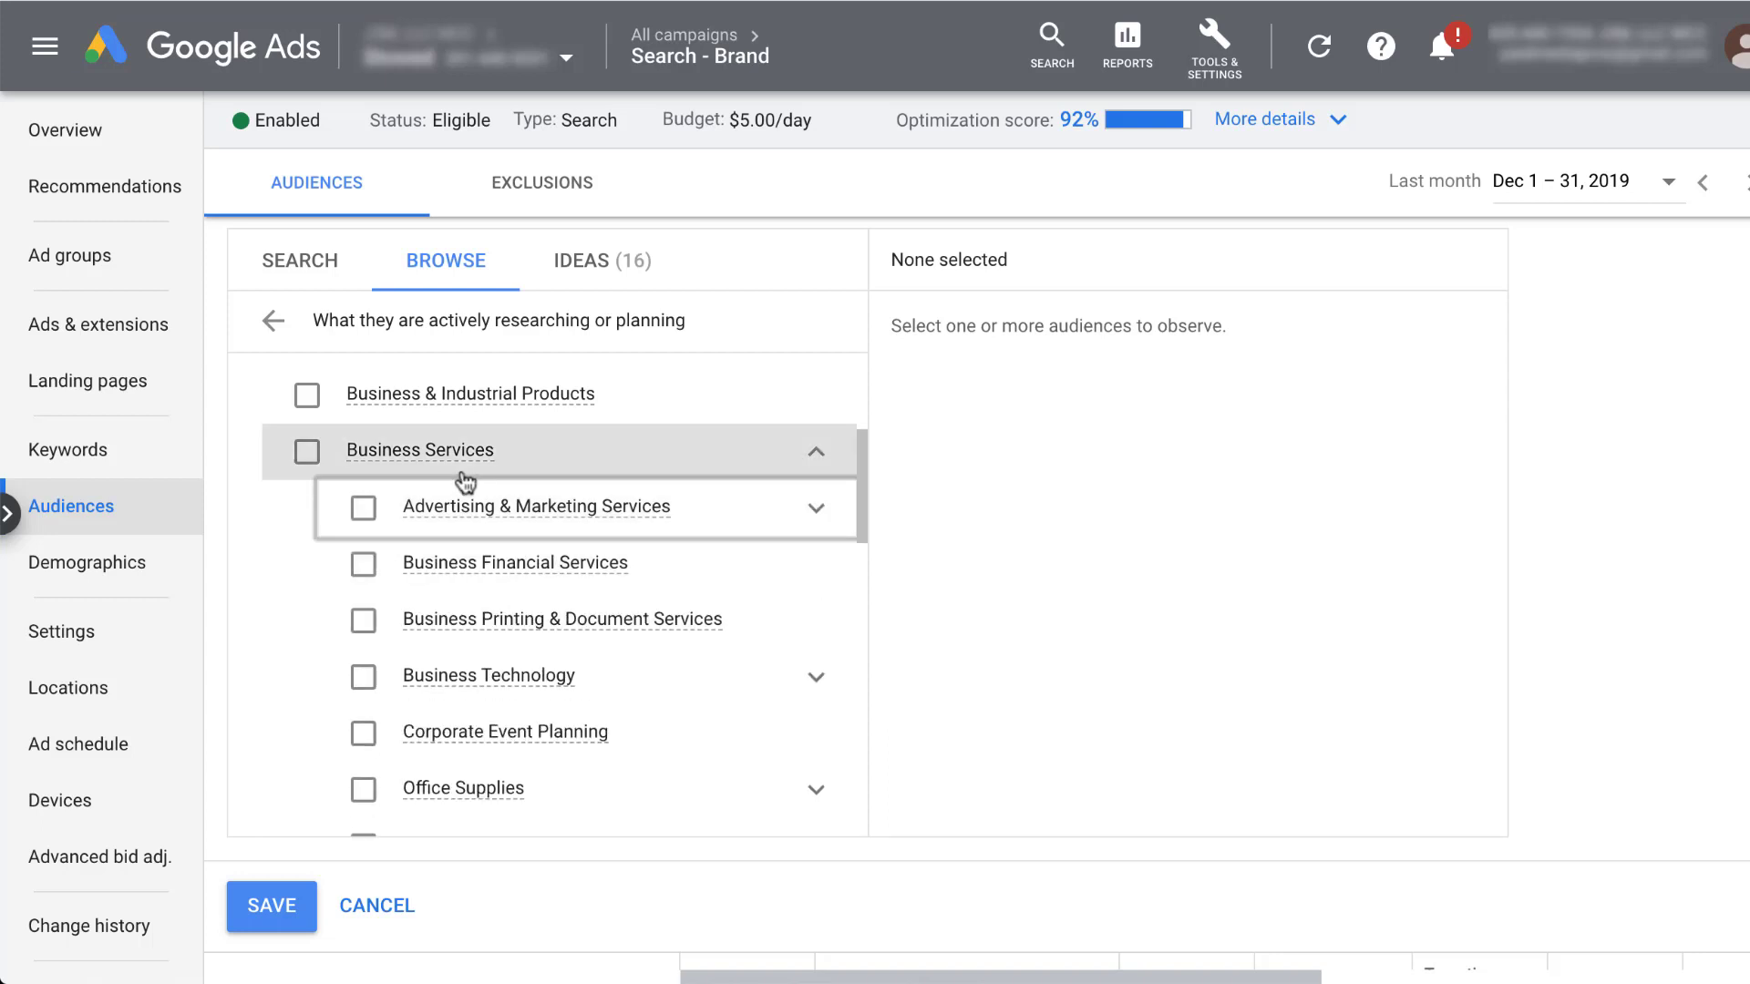
pyautogui.click(307, 452)
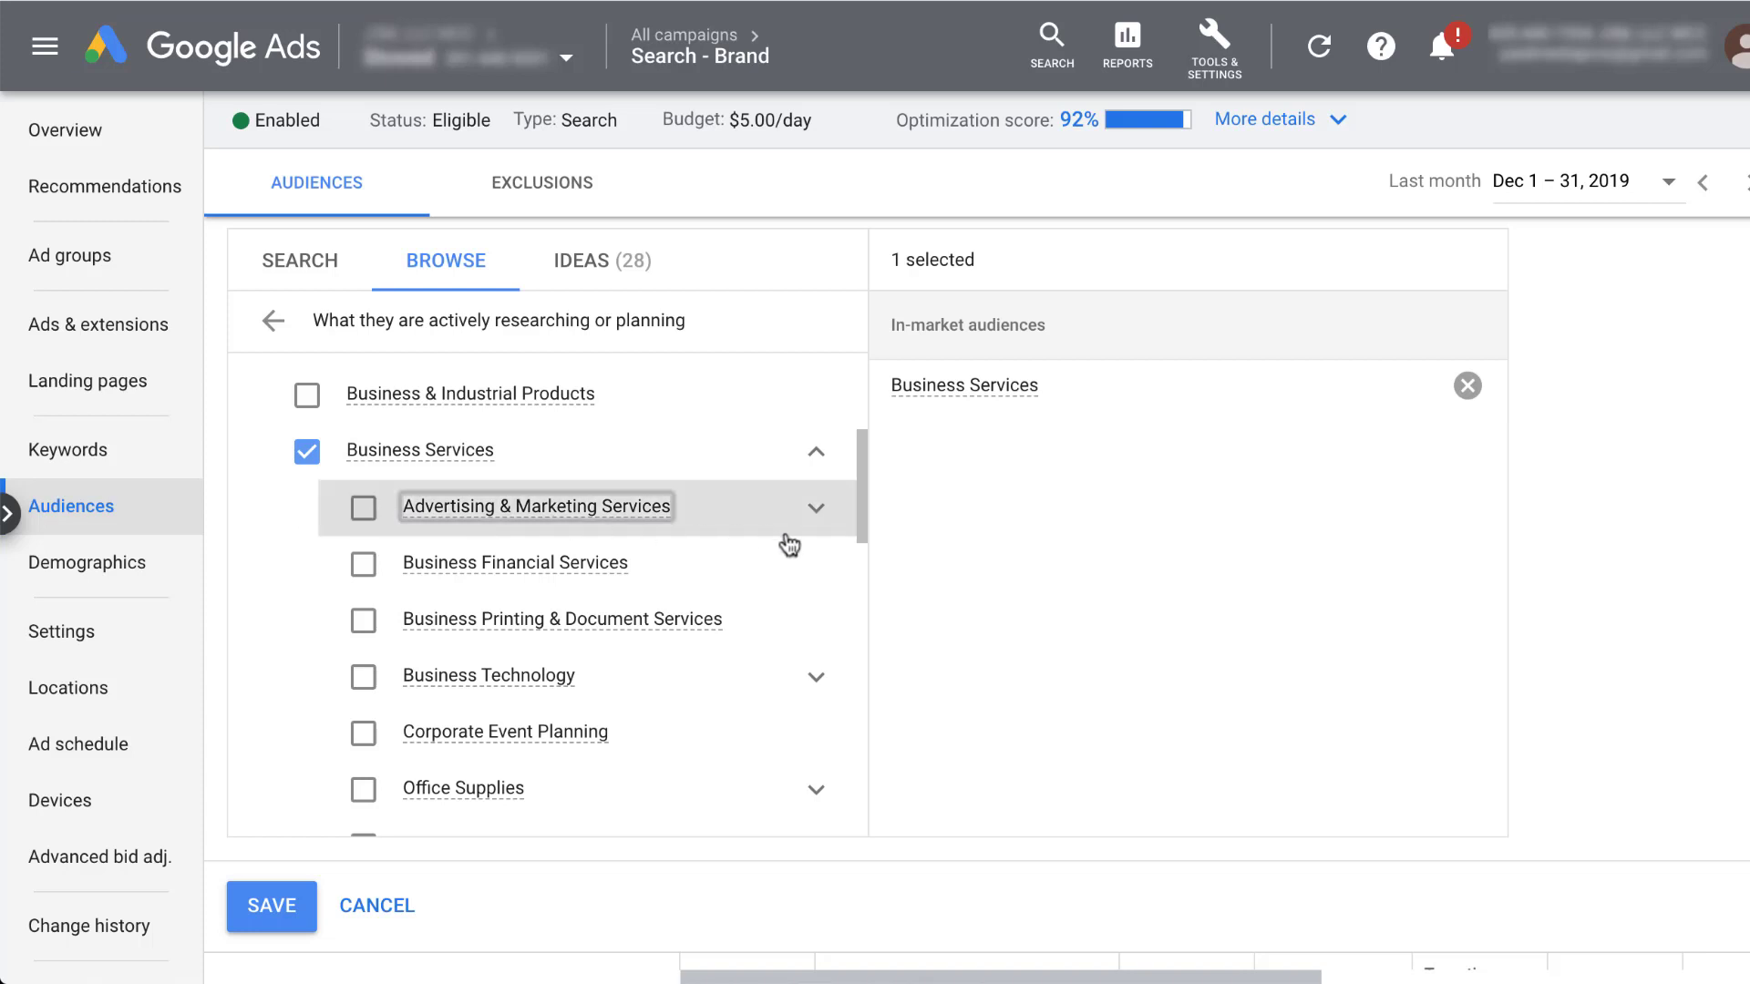
# - Add Advertising & Marketing, Email Marketing, SEO & SEM, Financial, Printing and Business Technology audiences
pyautogui.click(816, 508)
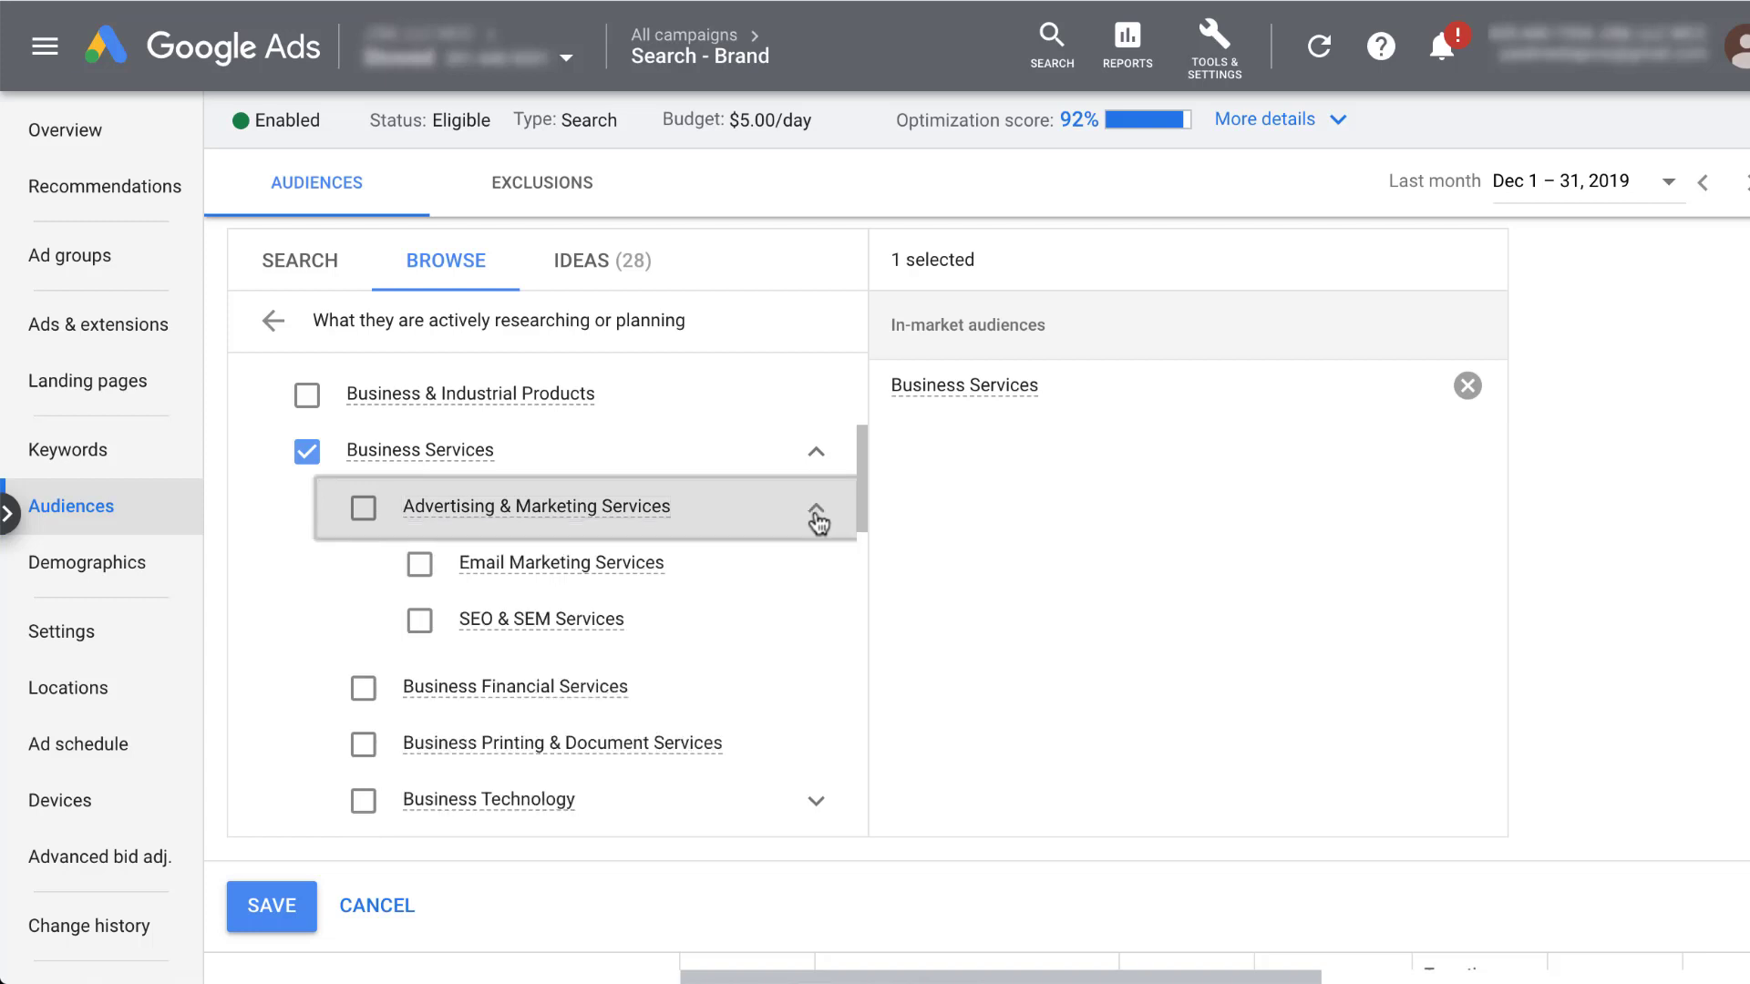
pyautogui.click(364, 507)
pyautogui.click(420, 564)
pyautogui.click(420, 621)
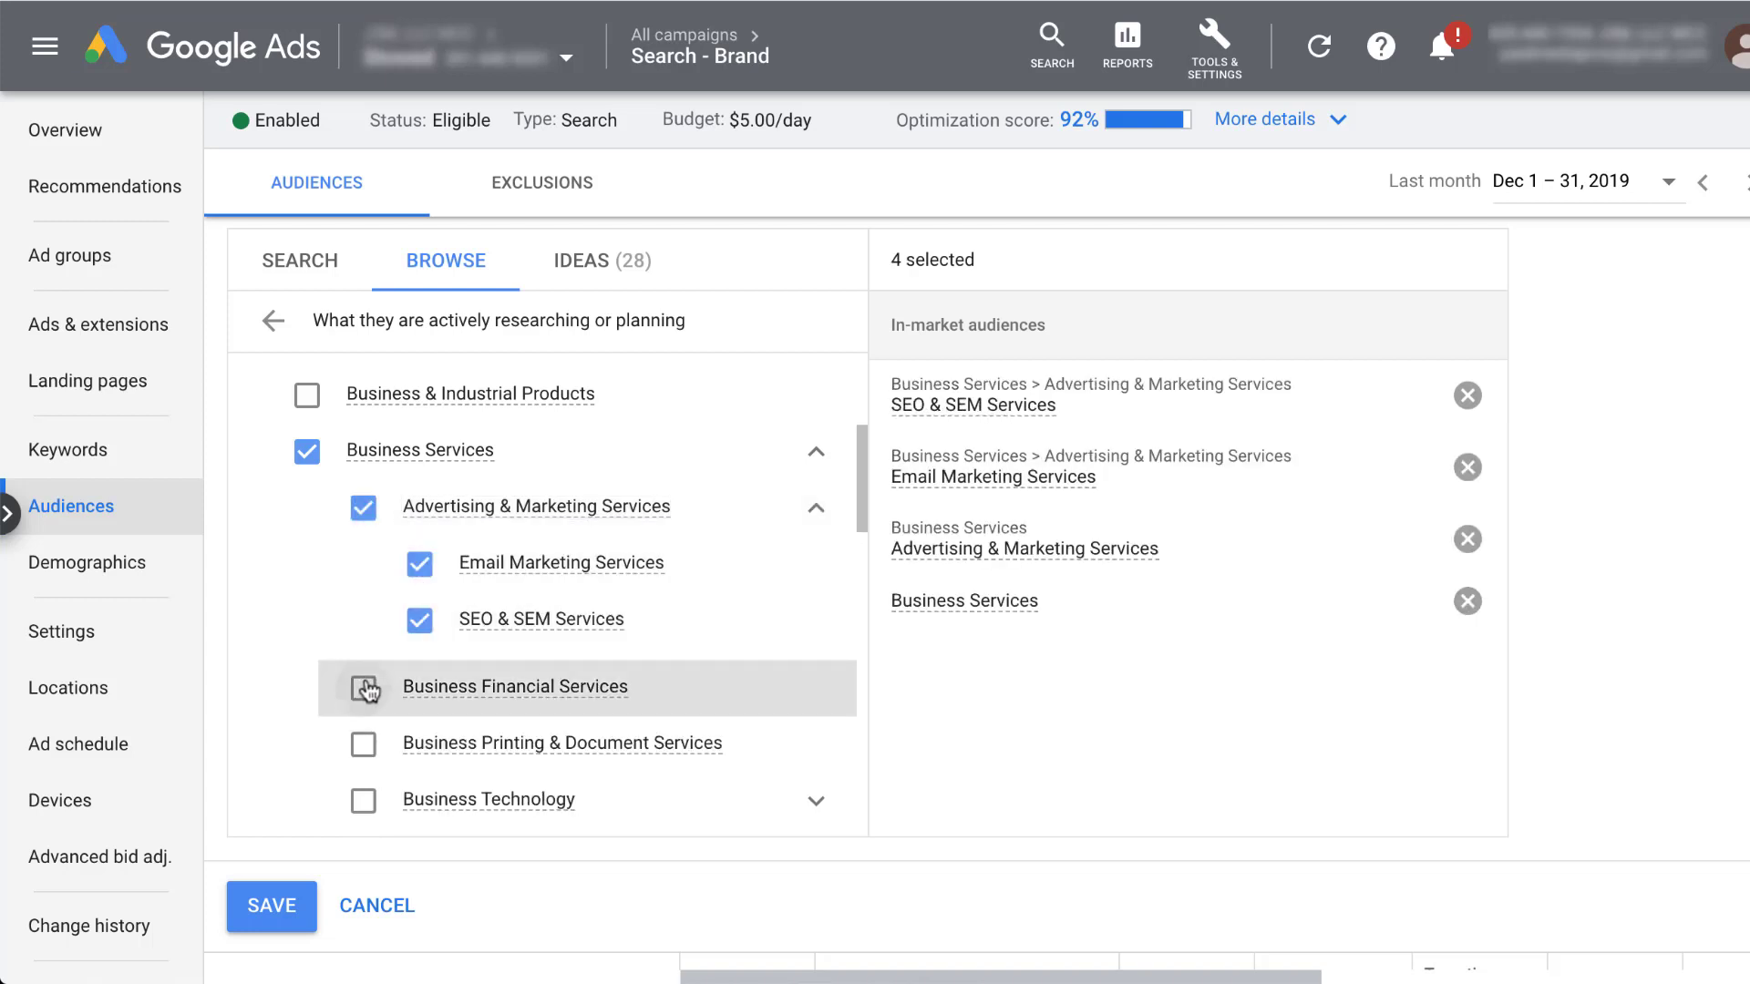
pyautogui.click(363, 688)
pyautogui.scroll(-2, 254, 686)
pyautogui.click(365, 614)
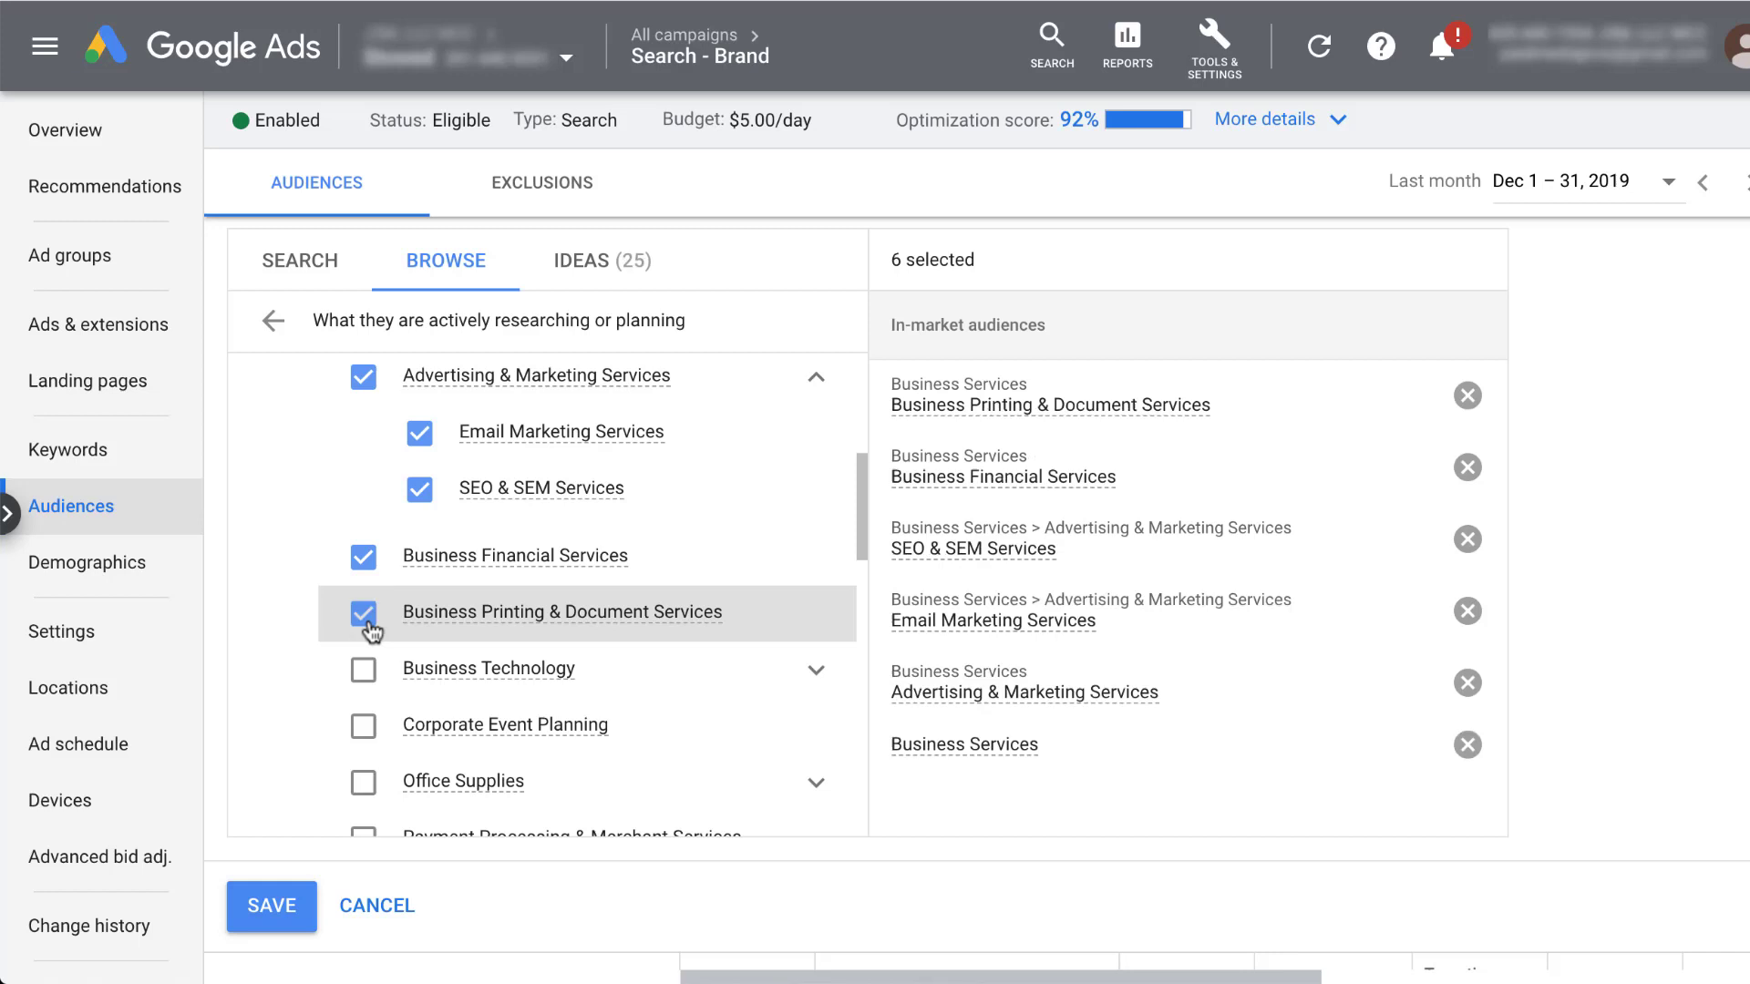
pyautogui.click(362, 671)
# - Expand Business Technology and add Enterprise Software and CRM Solutions audiences
pyautogui.click(815, 674)
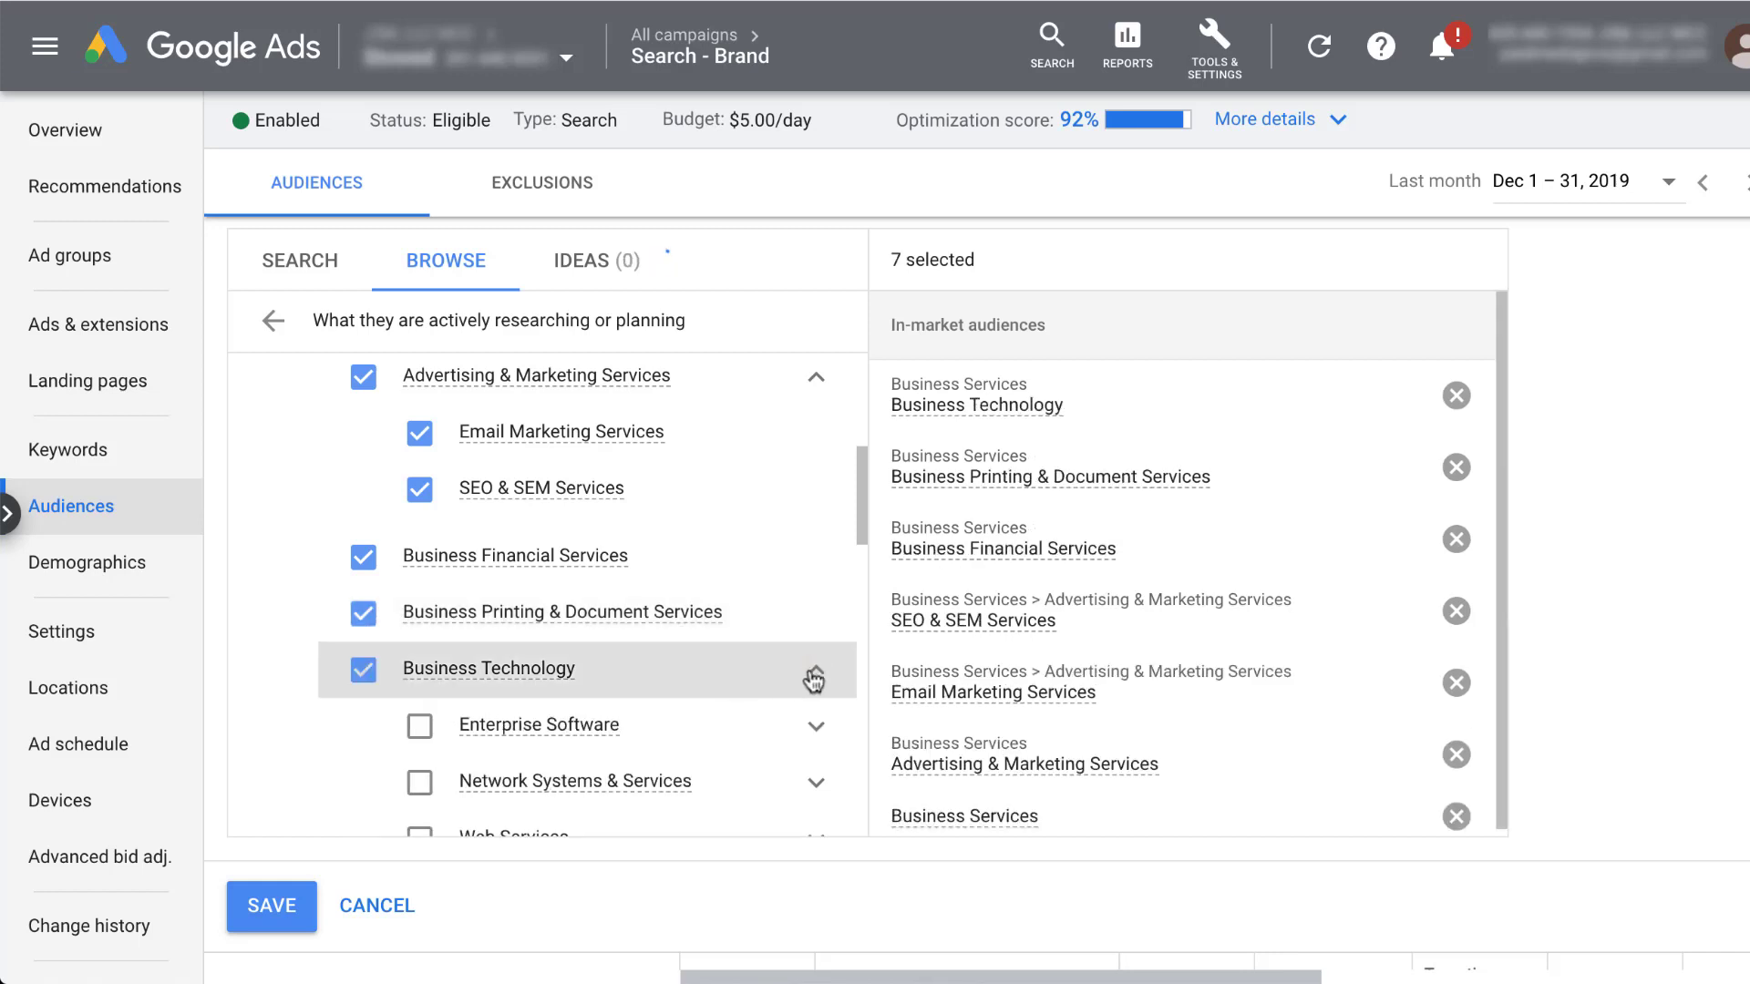
pyautogui.click(817, 726)
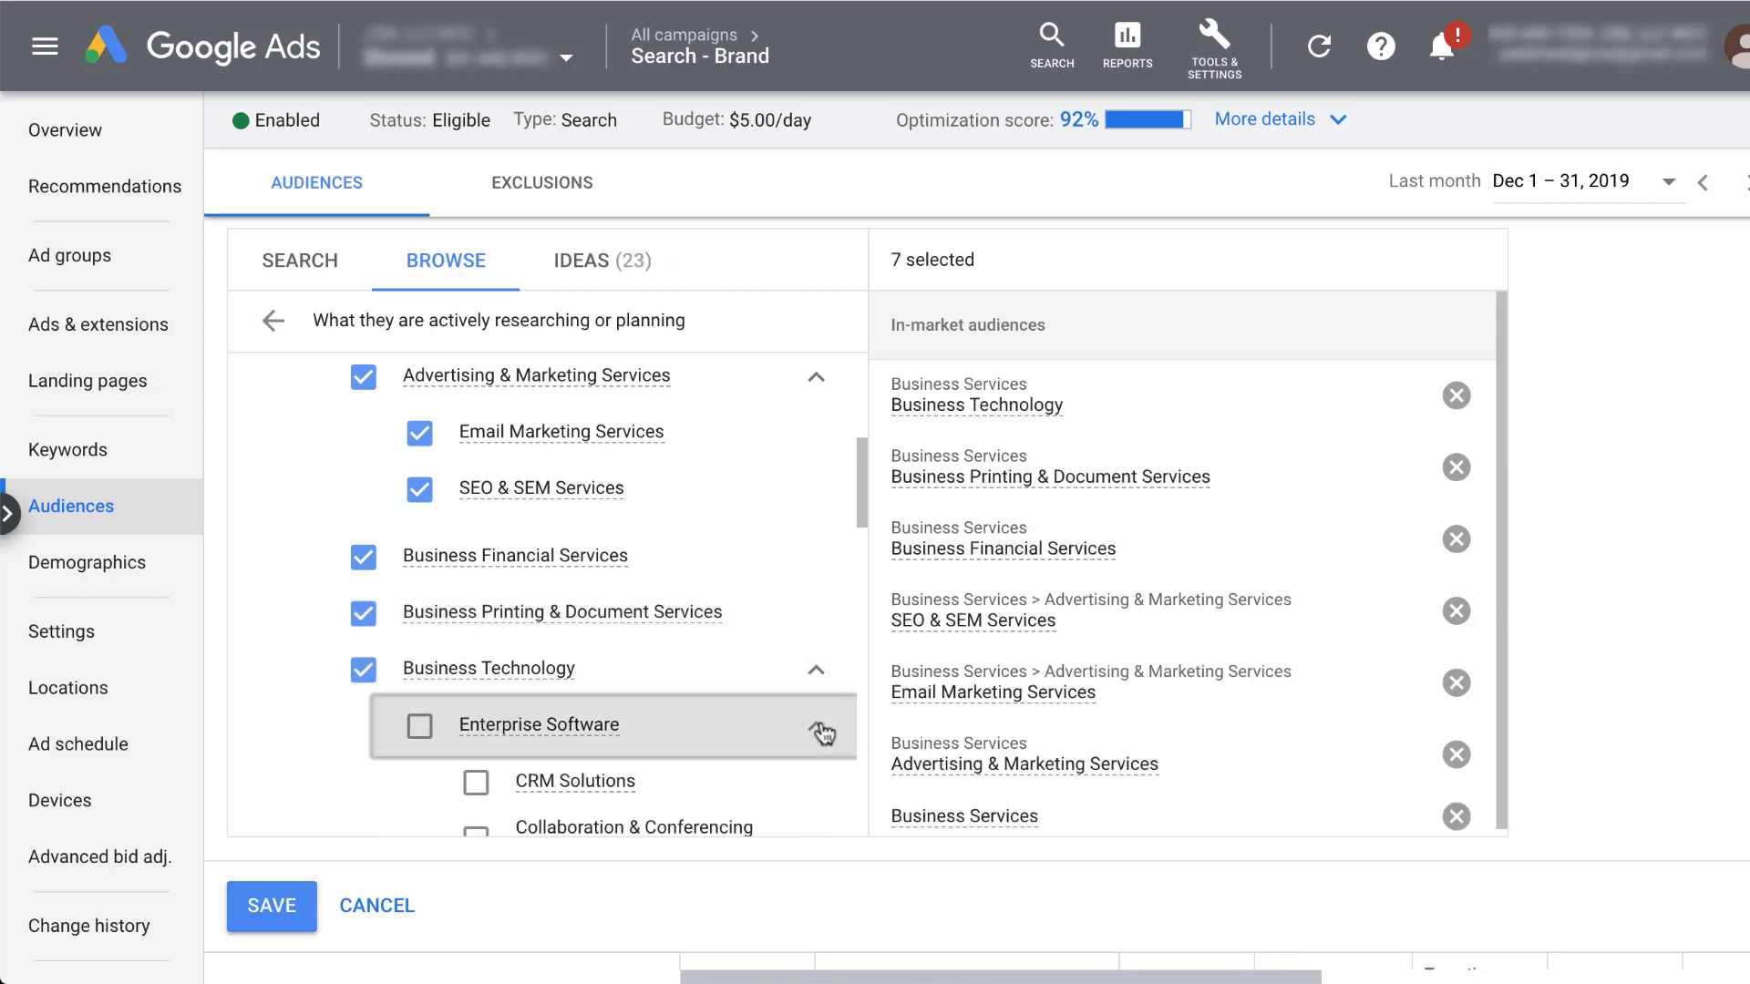
pyautogui.scroll(-2, 785, 614)
pyautogui.click(428, 545)
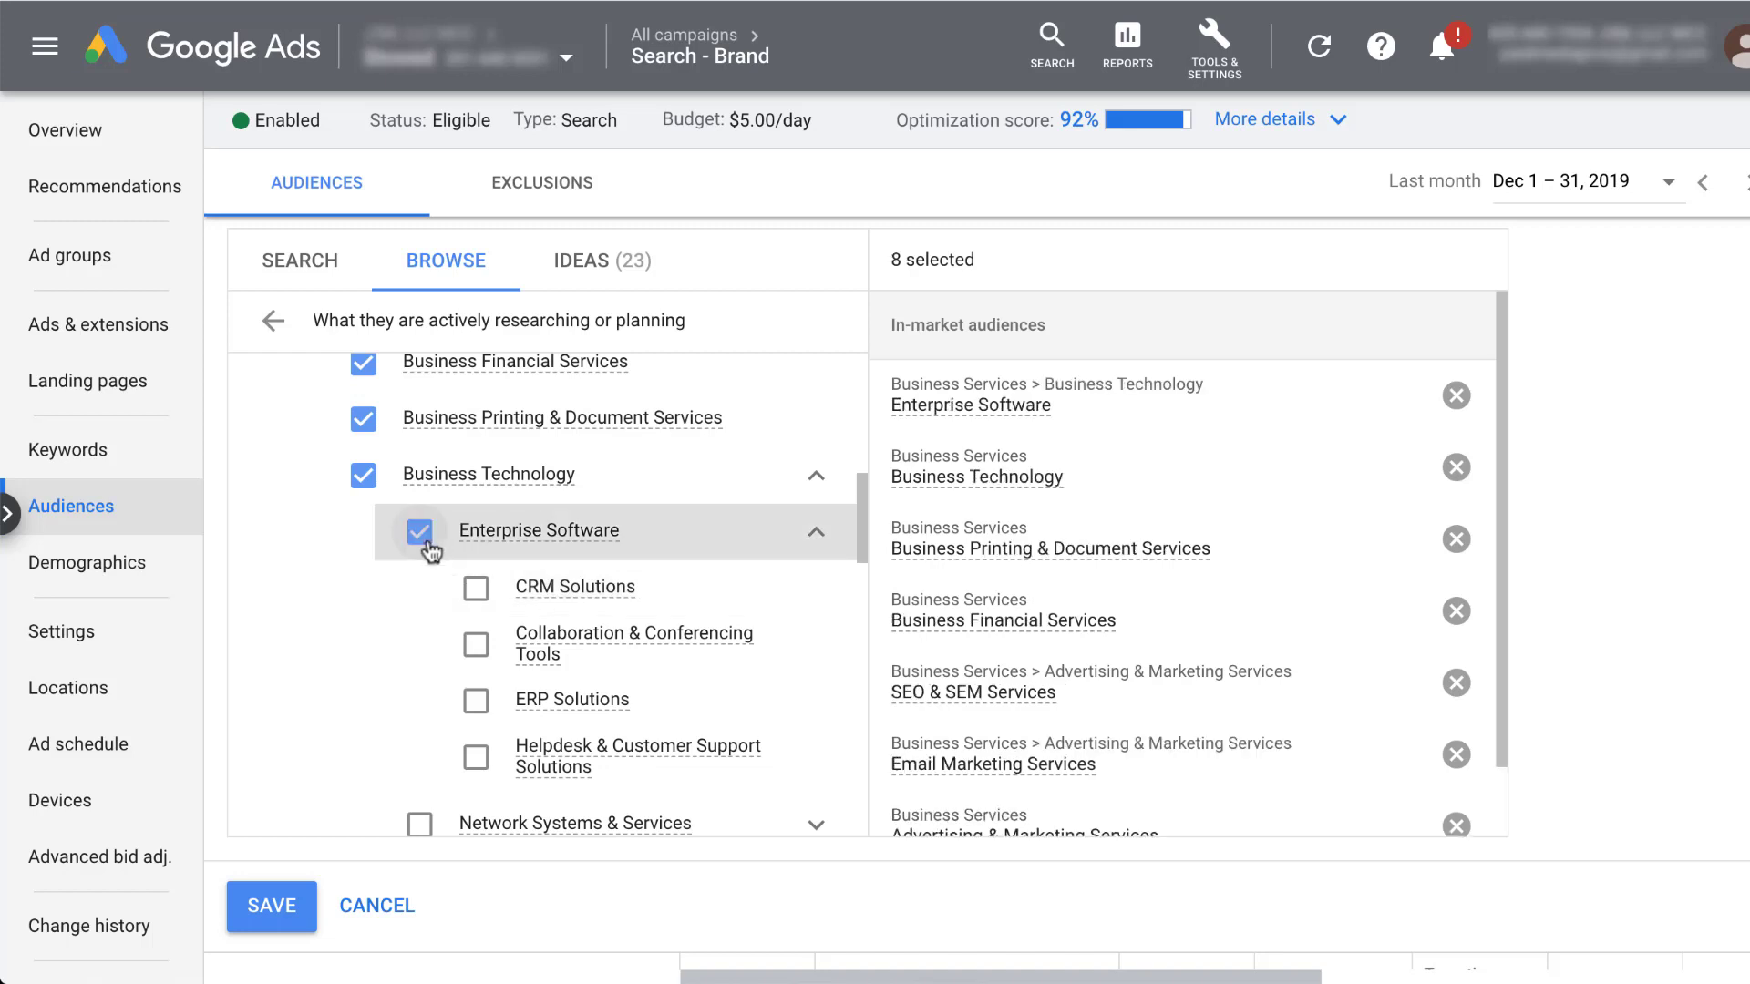
pyautogui.click(481, 583)
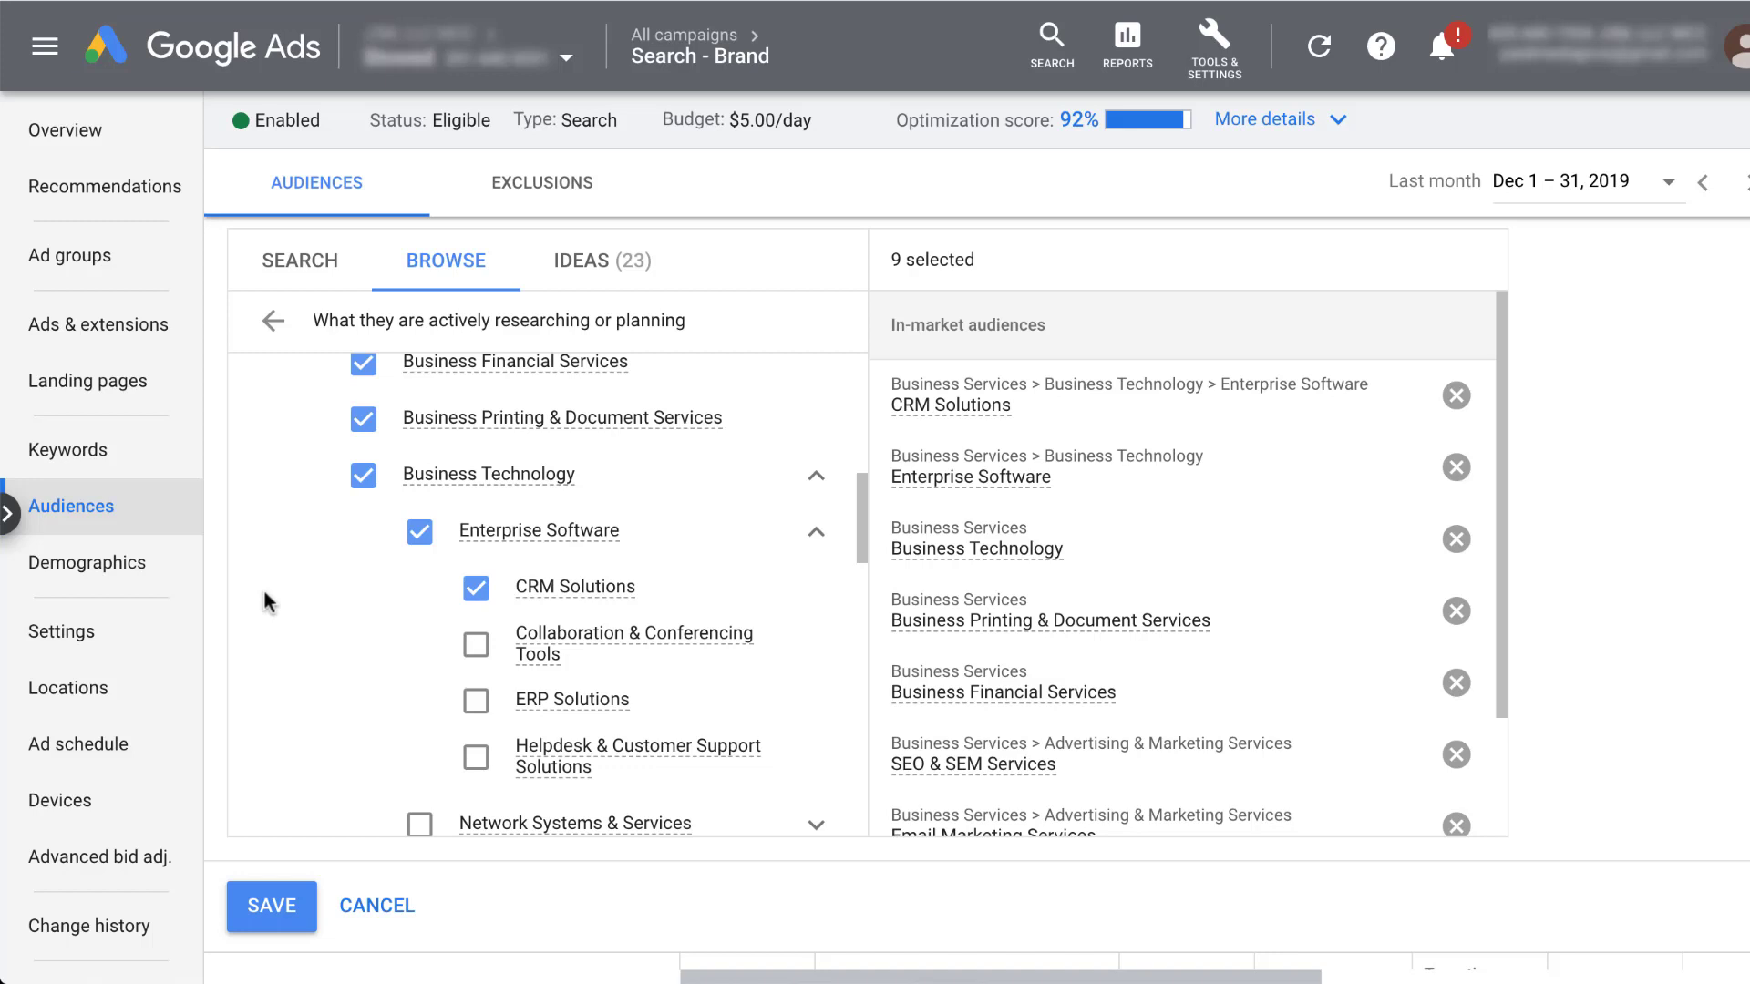
pyautogui.scroll(3, 262, 587)
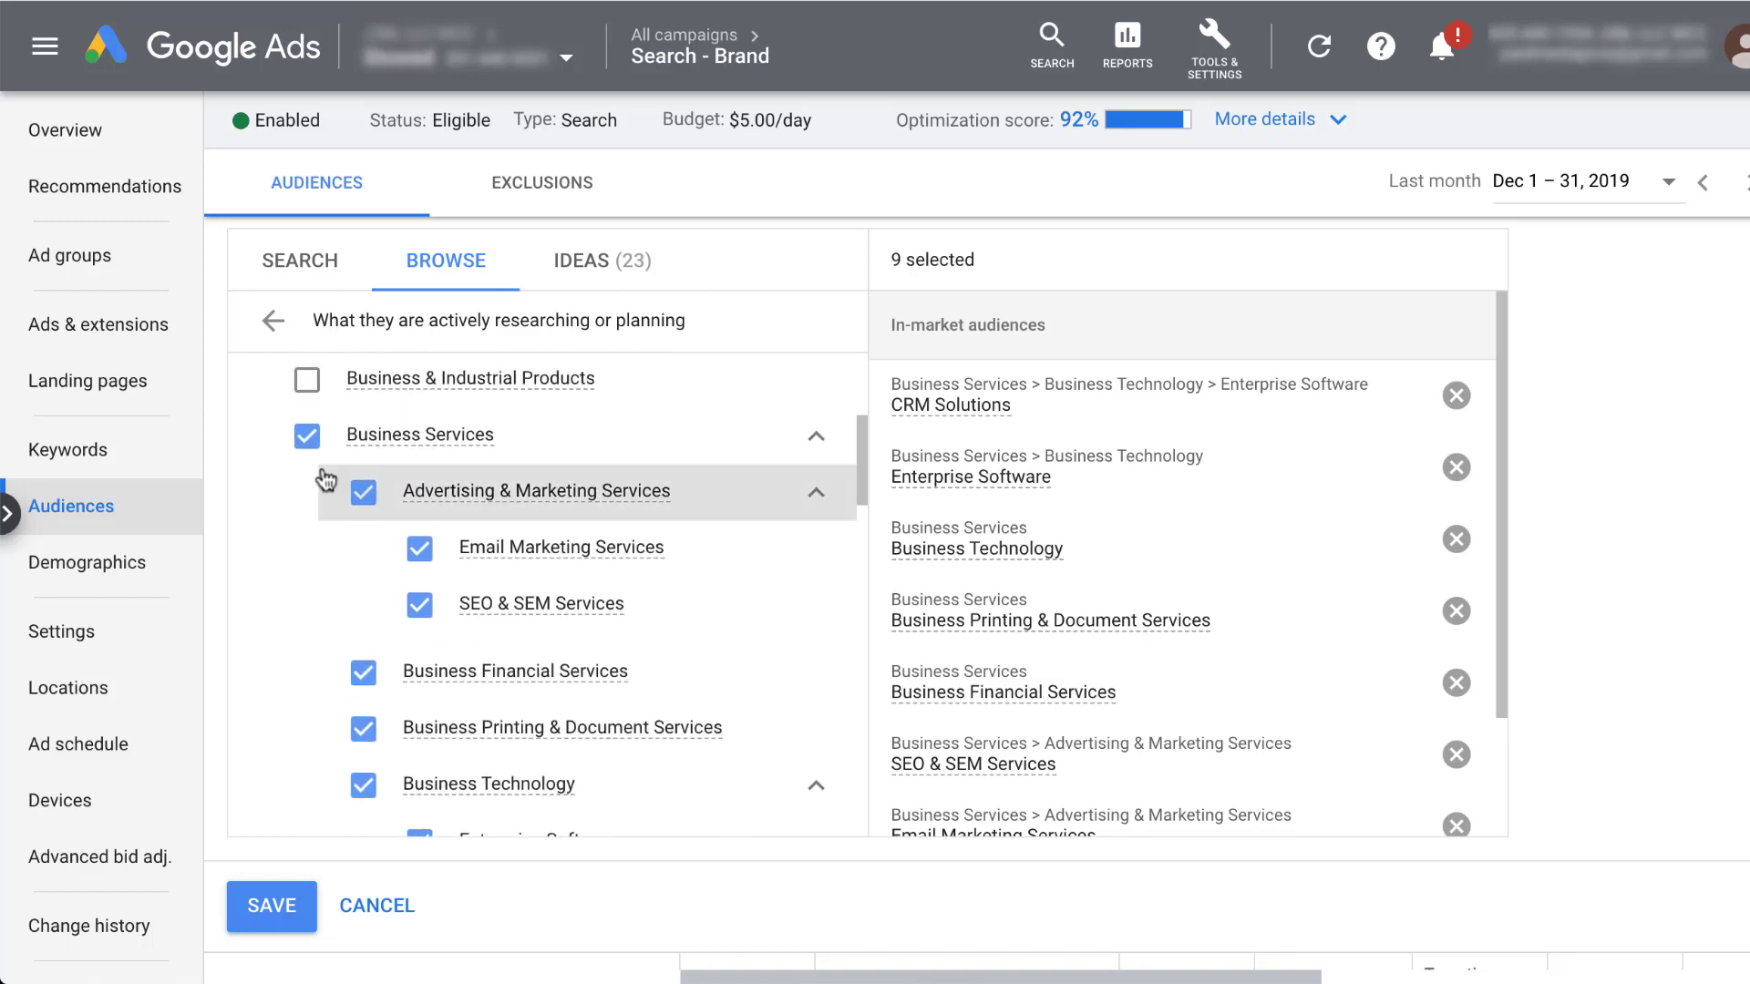
# - Remove all the previously selected Business Services audiences
pyautogui.click(1456, 396)
pyautogui.click(1456, 396)
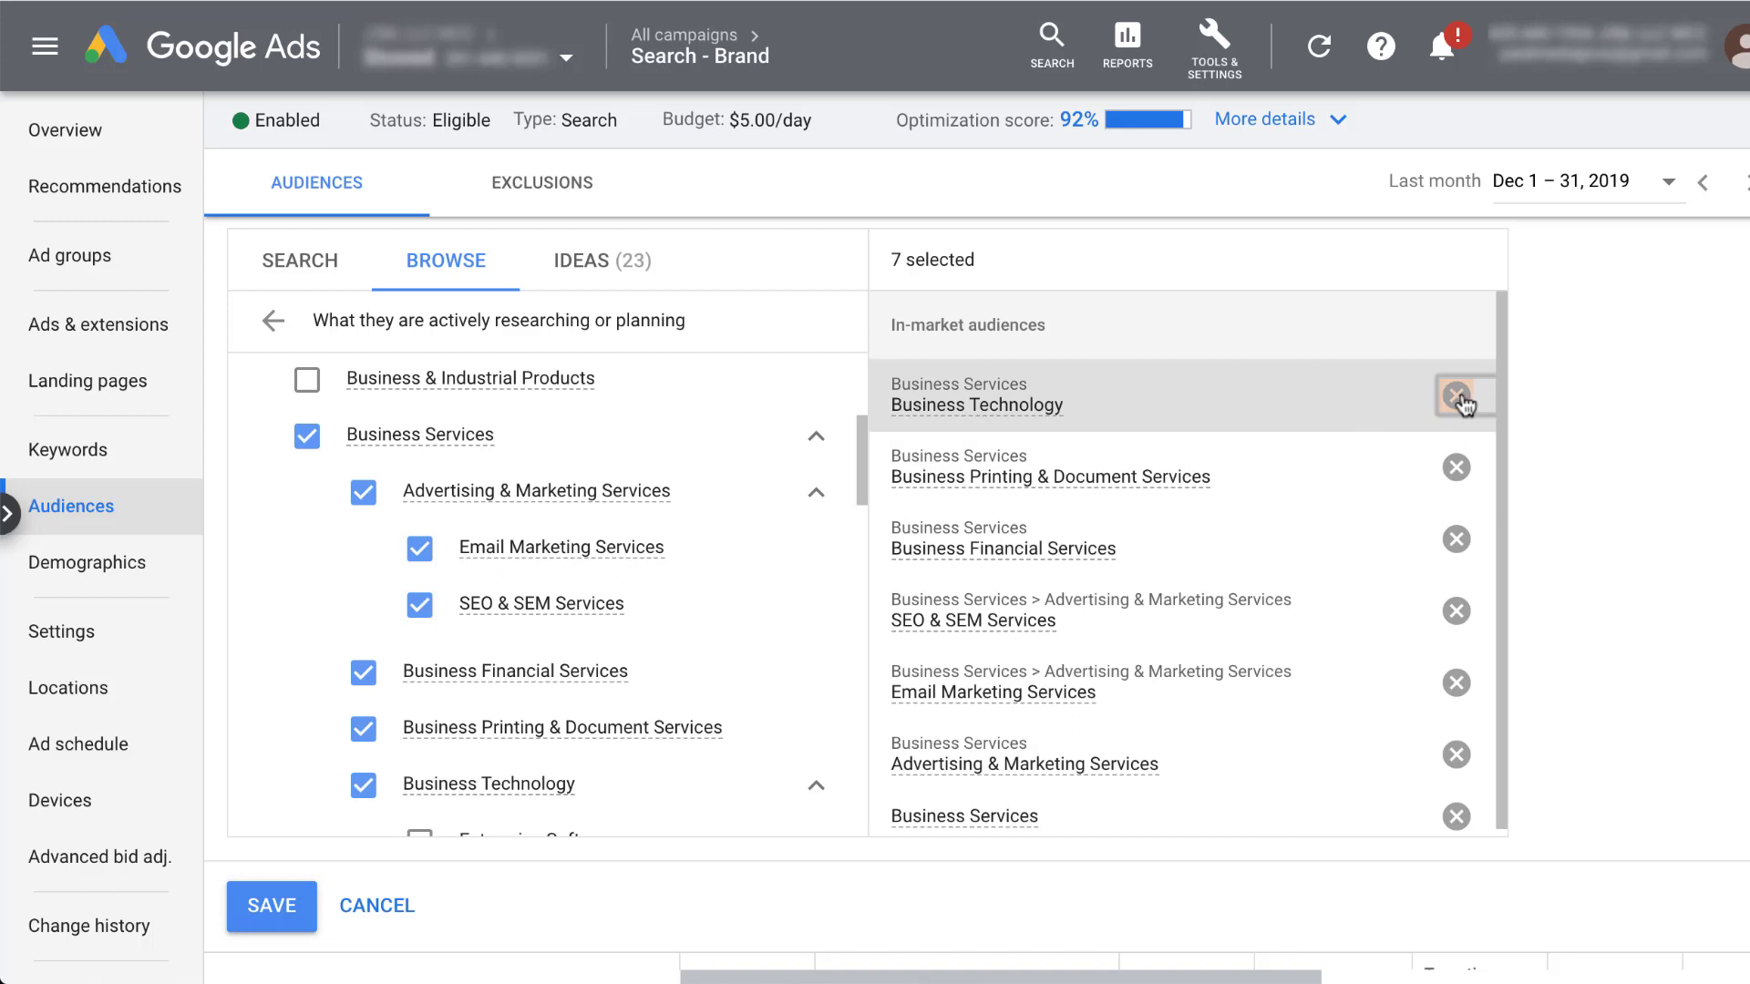
pyautogui.click(1458, 398)
pyautogui.click(1460, 399)
pyautogui.click(1465, 401)
pyautogui.click(1465, 401)
pyautogui.click(1465, 400)
pyautogui.click(1465, 401)
pyautogui.click(1467, 401)
pyautogui.click(813, 436)
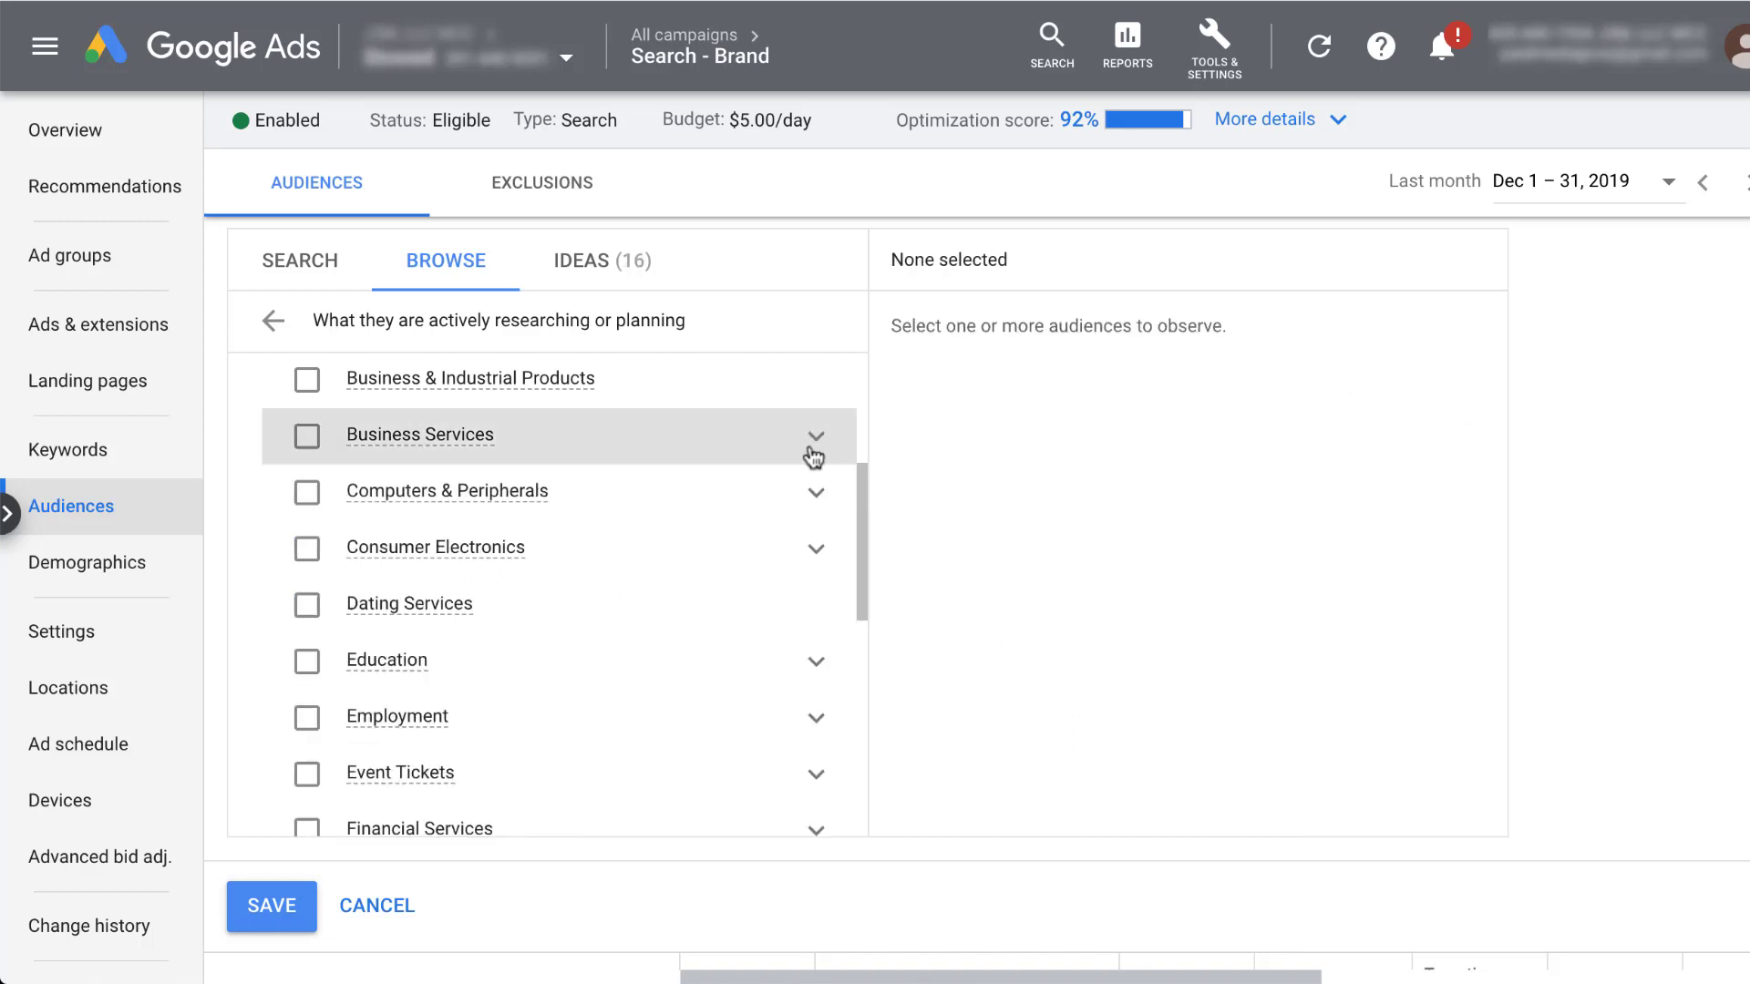
# - Expand the Home & Garden in-market category to show its subcategories
pyautogui.scroll(2, 643, 473)
pyautogui.scroll(3, 643, 473)
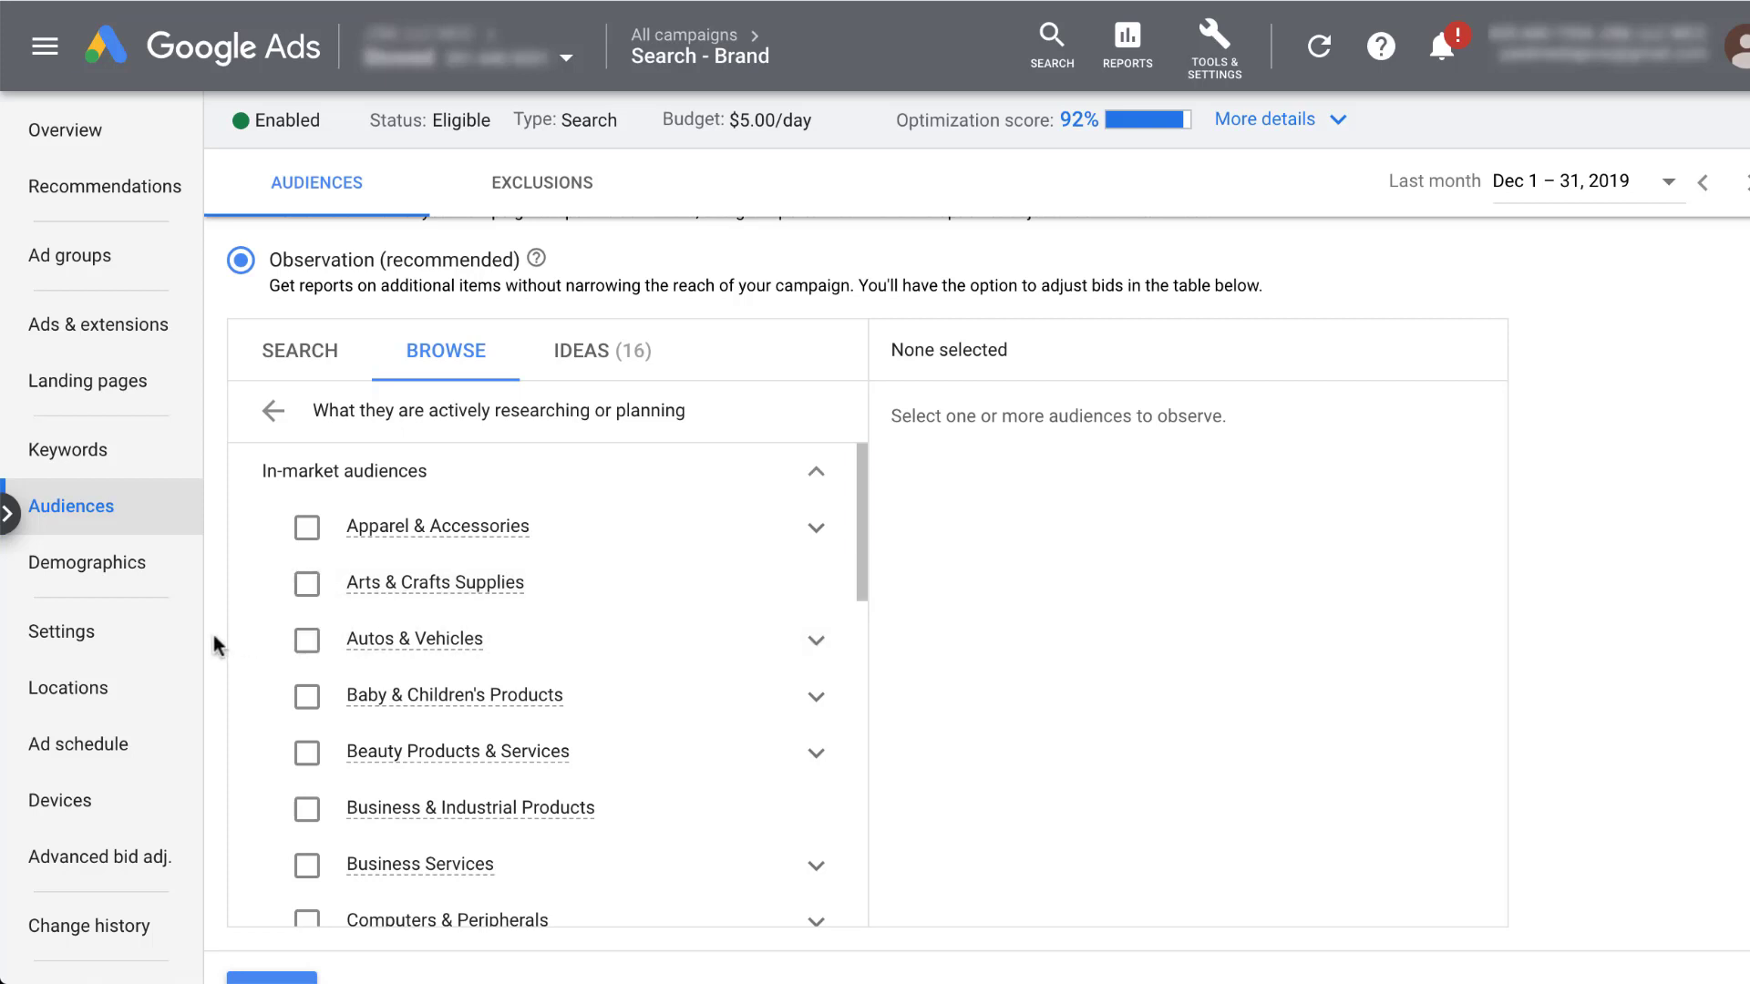
pyautogui.scroll(-3, 261, 705)
pyautogui.scroll(-3, 261, 705)
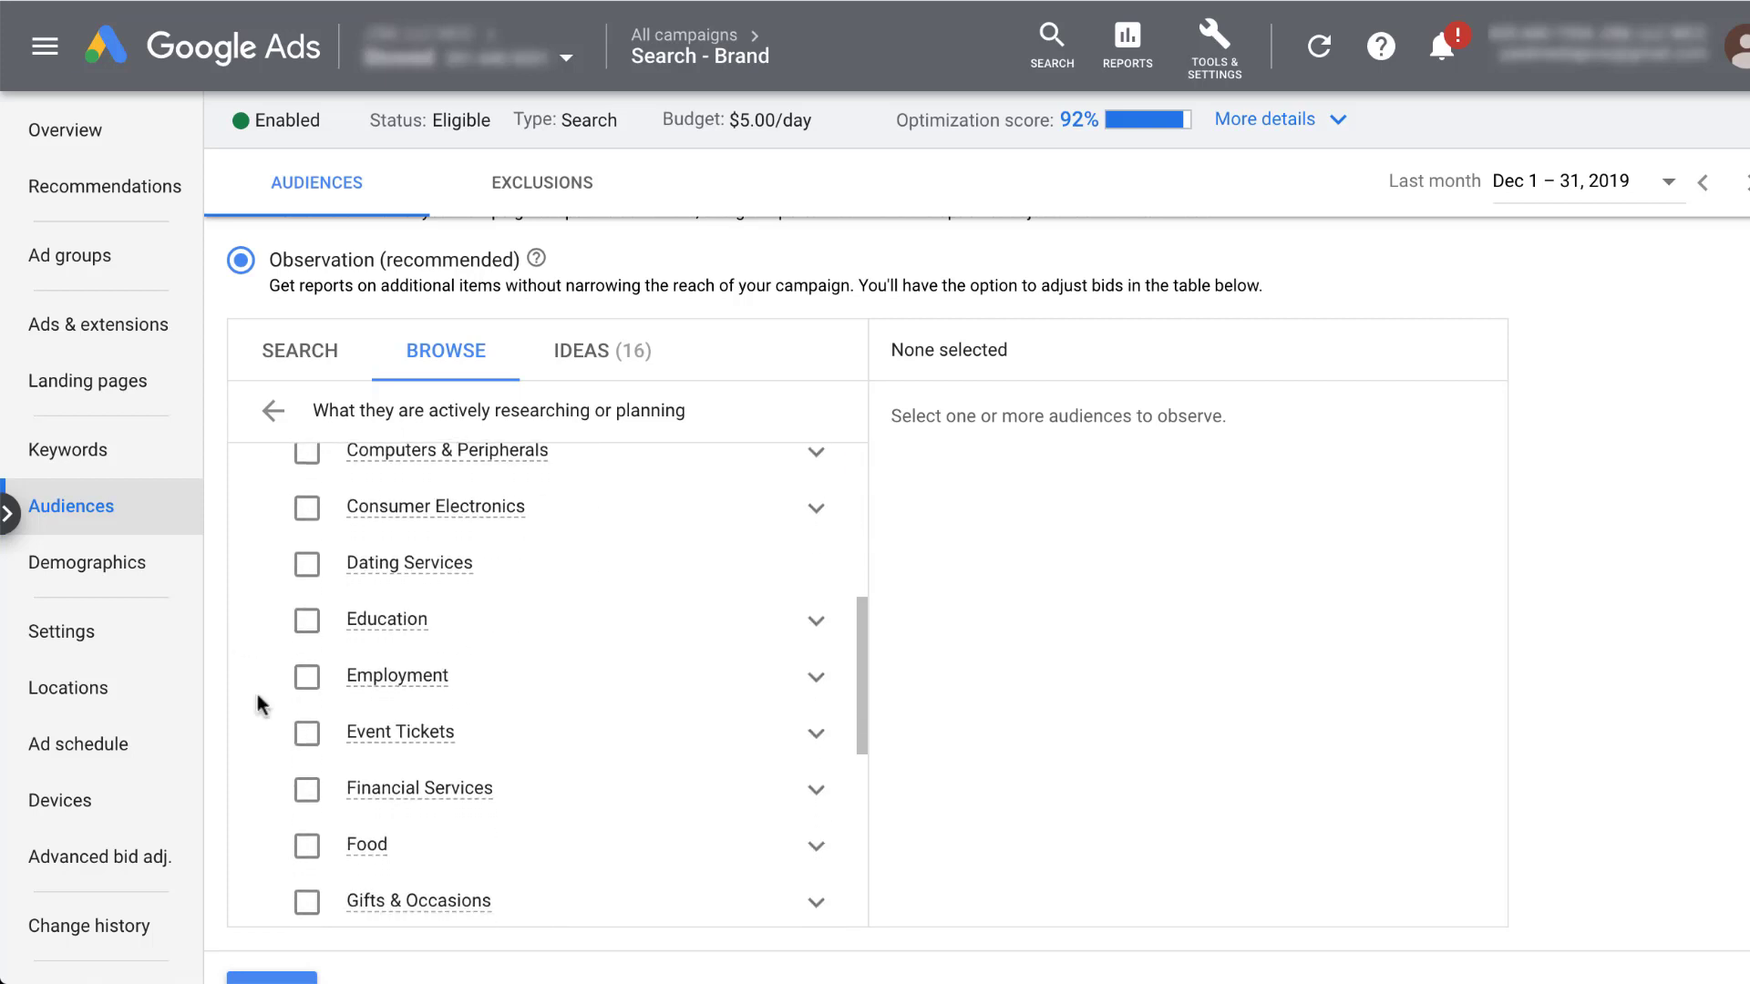
pyautogui.scroll(-5, 261, 705)
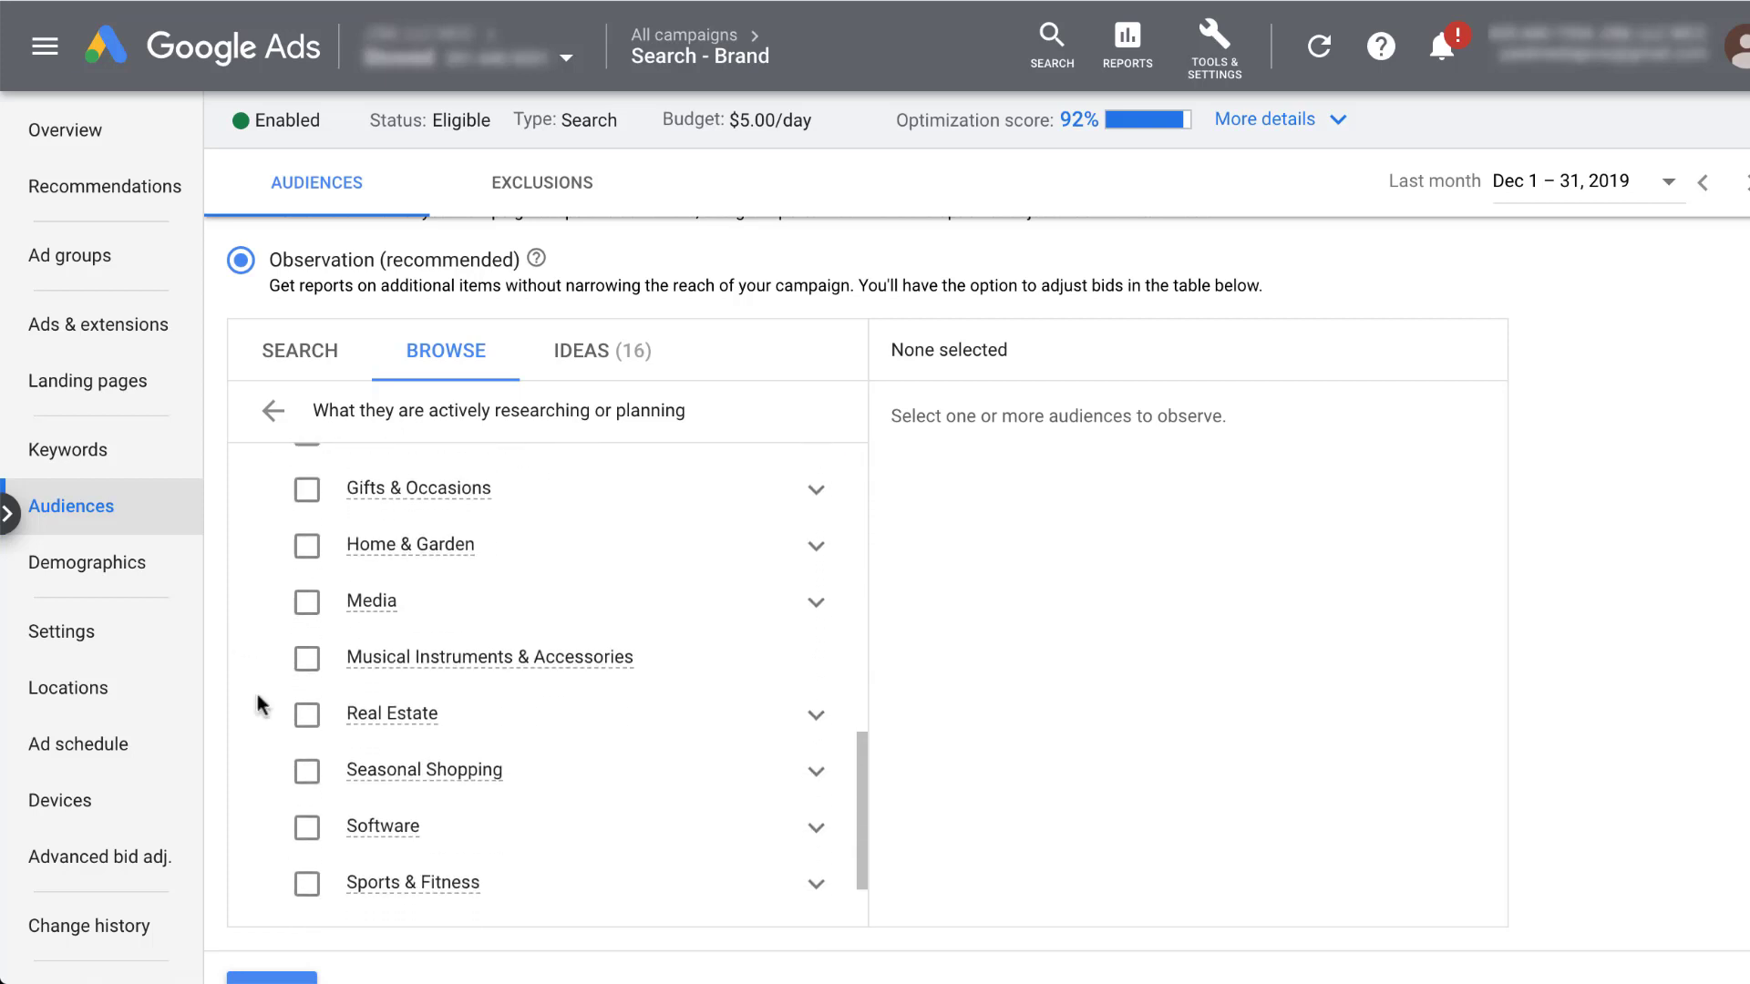
pyautogui.click(818, 483)
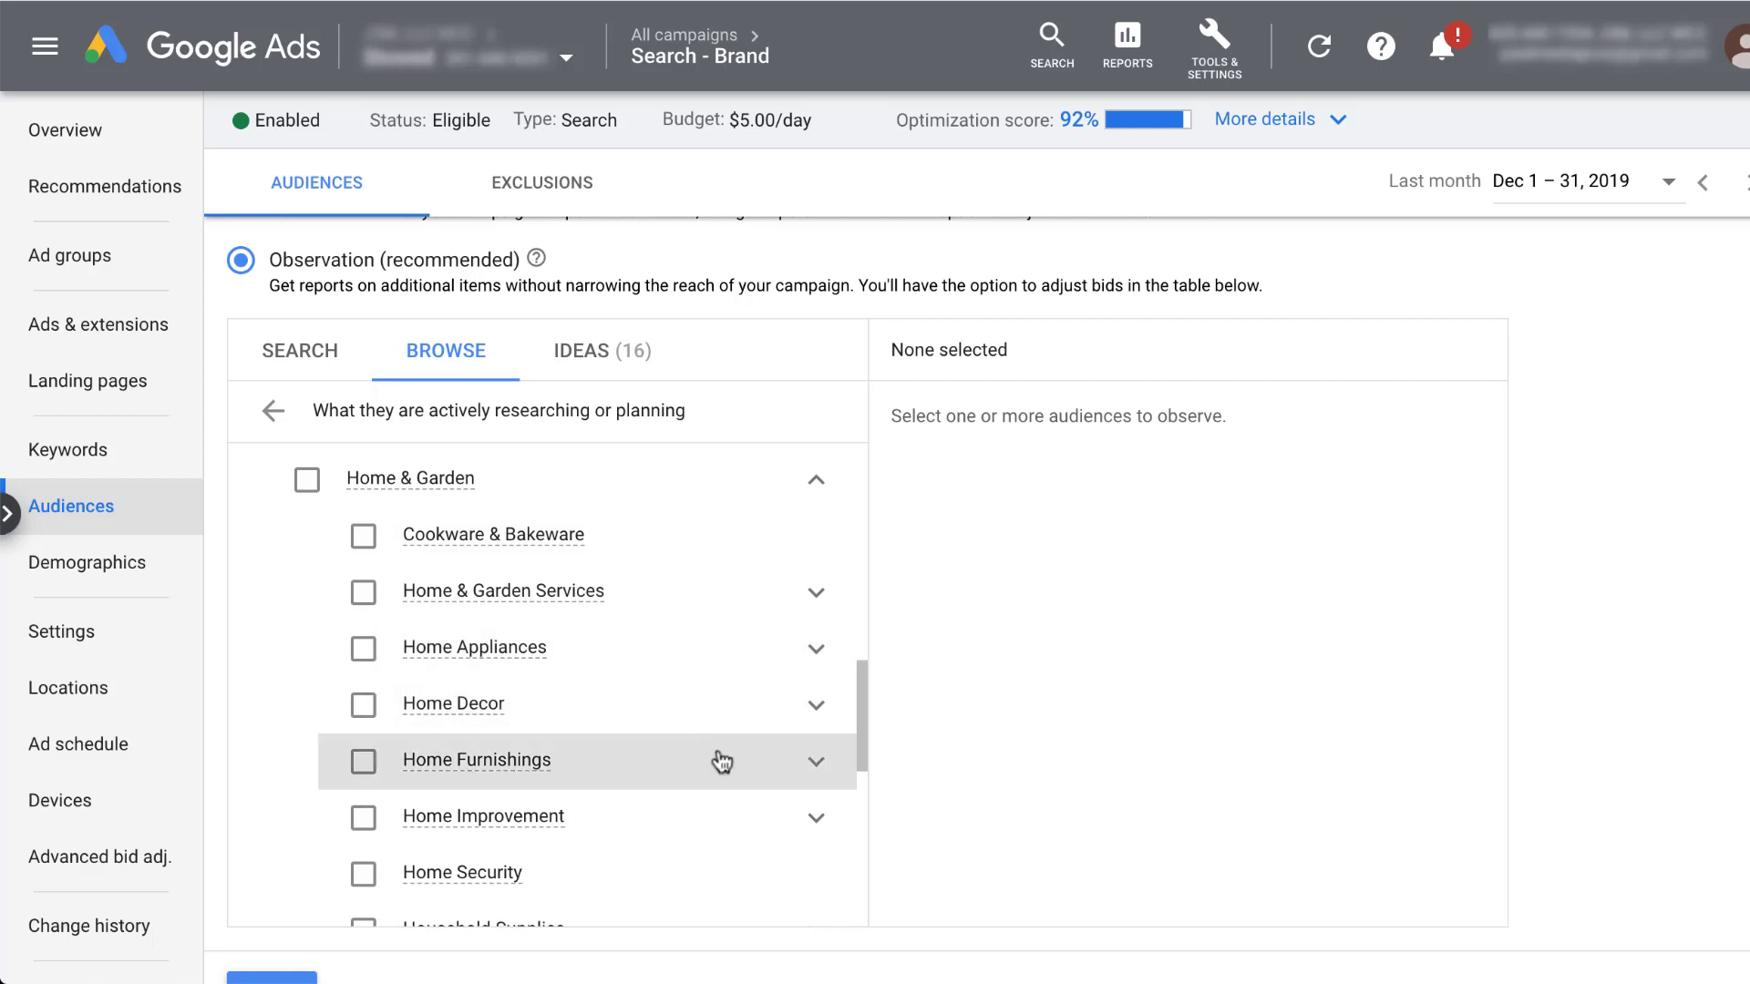
# - Expand Home Furnishings and its Kitchen & Dining Room subcategories
pyautogui.scroll(-2, 210, 734)
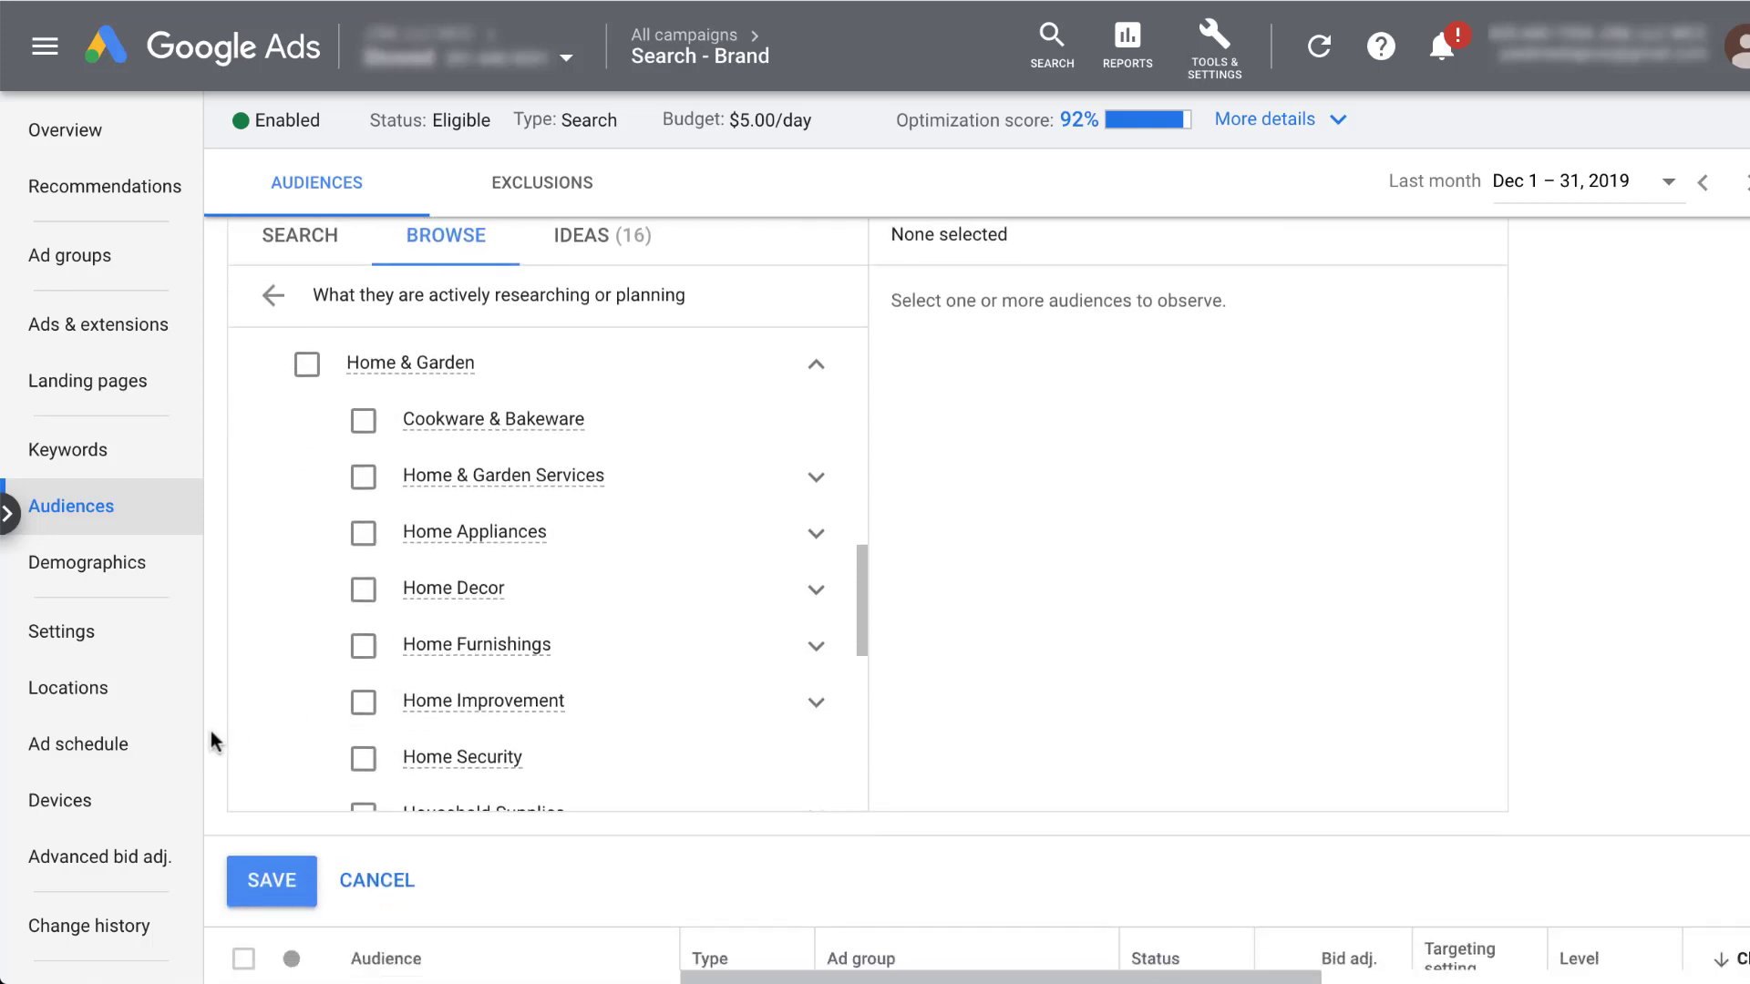
pyautogui.scroll(-2, 634, 694)
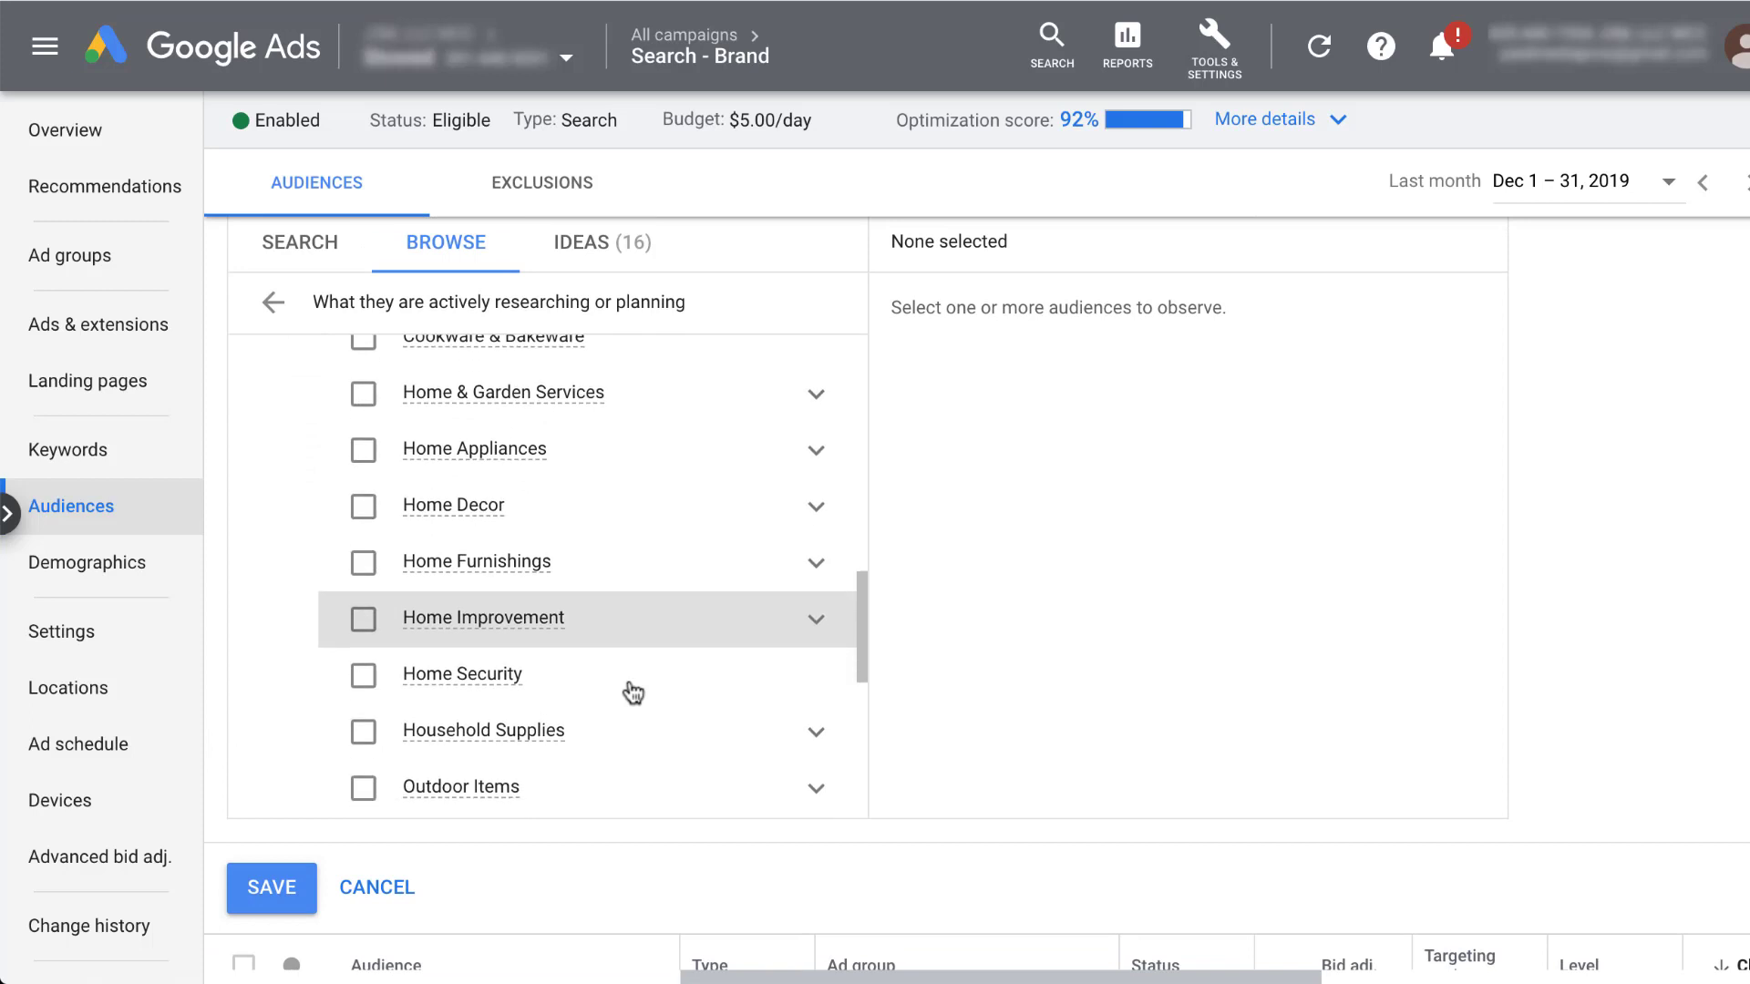
pyautogui.click(811, 510)
pyautogui.scroll(-3, 702, 684)
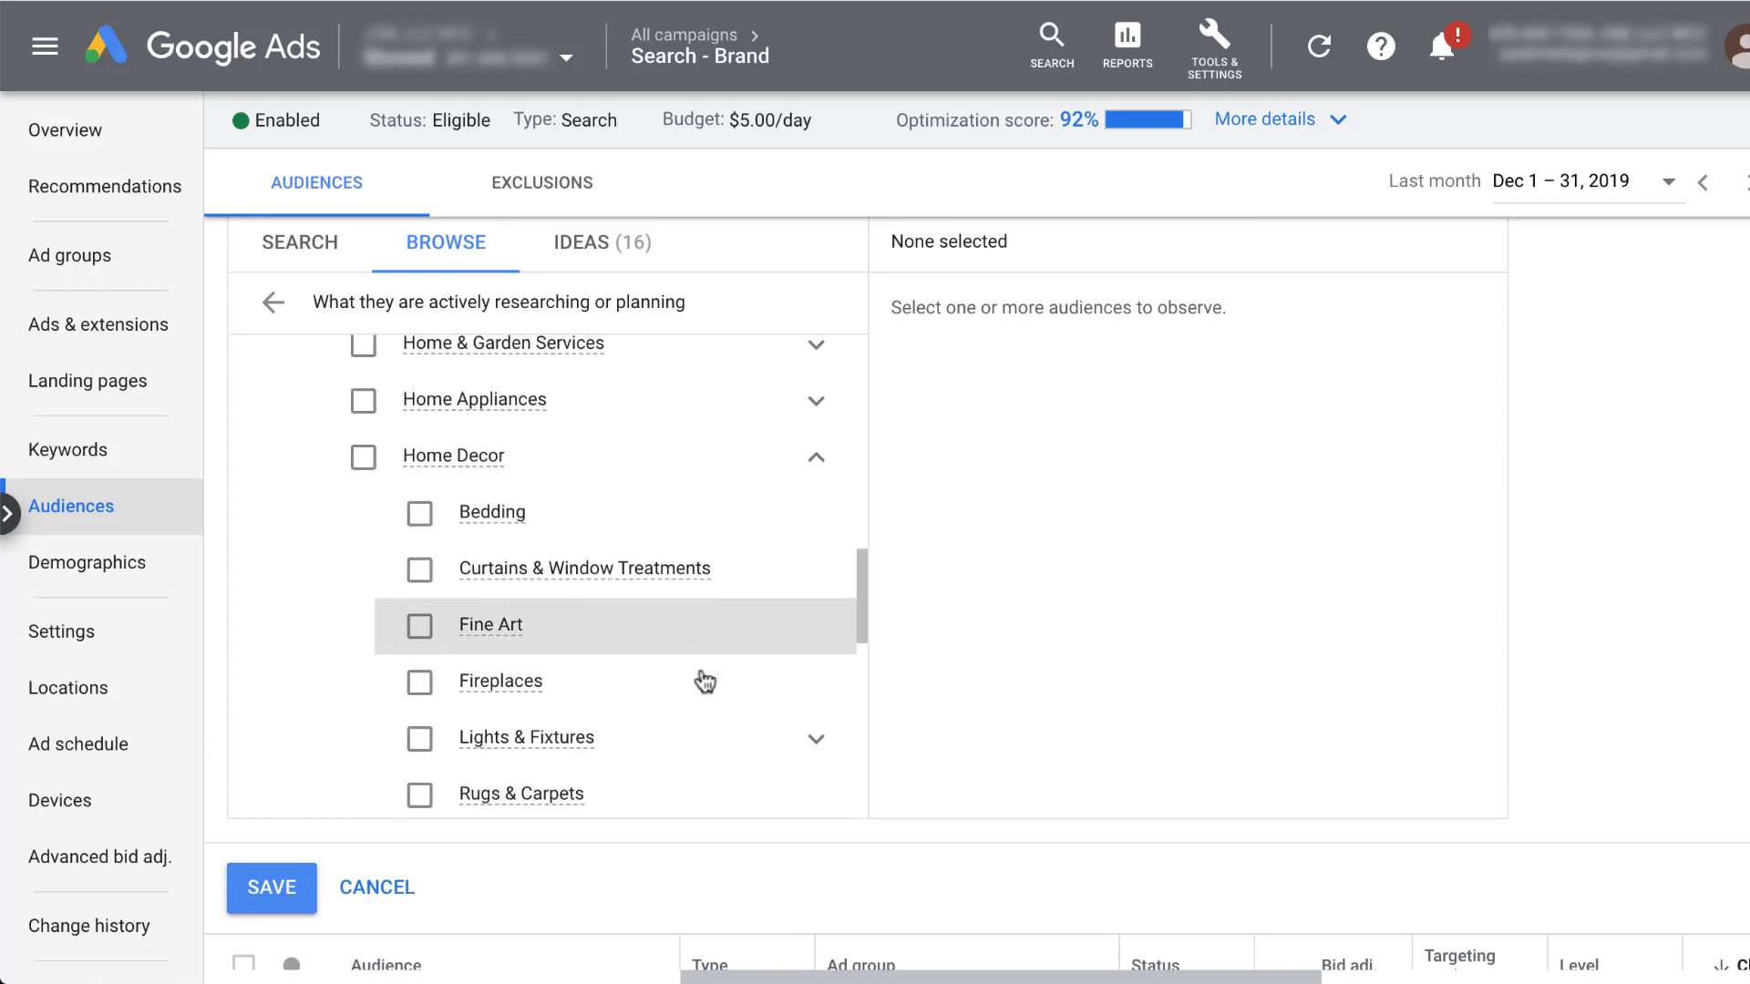
pyautogui.scroll(1, 705, 682)
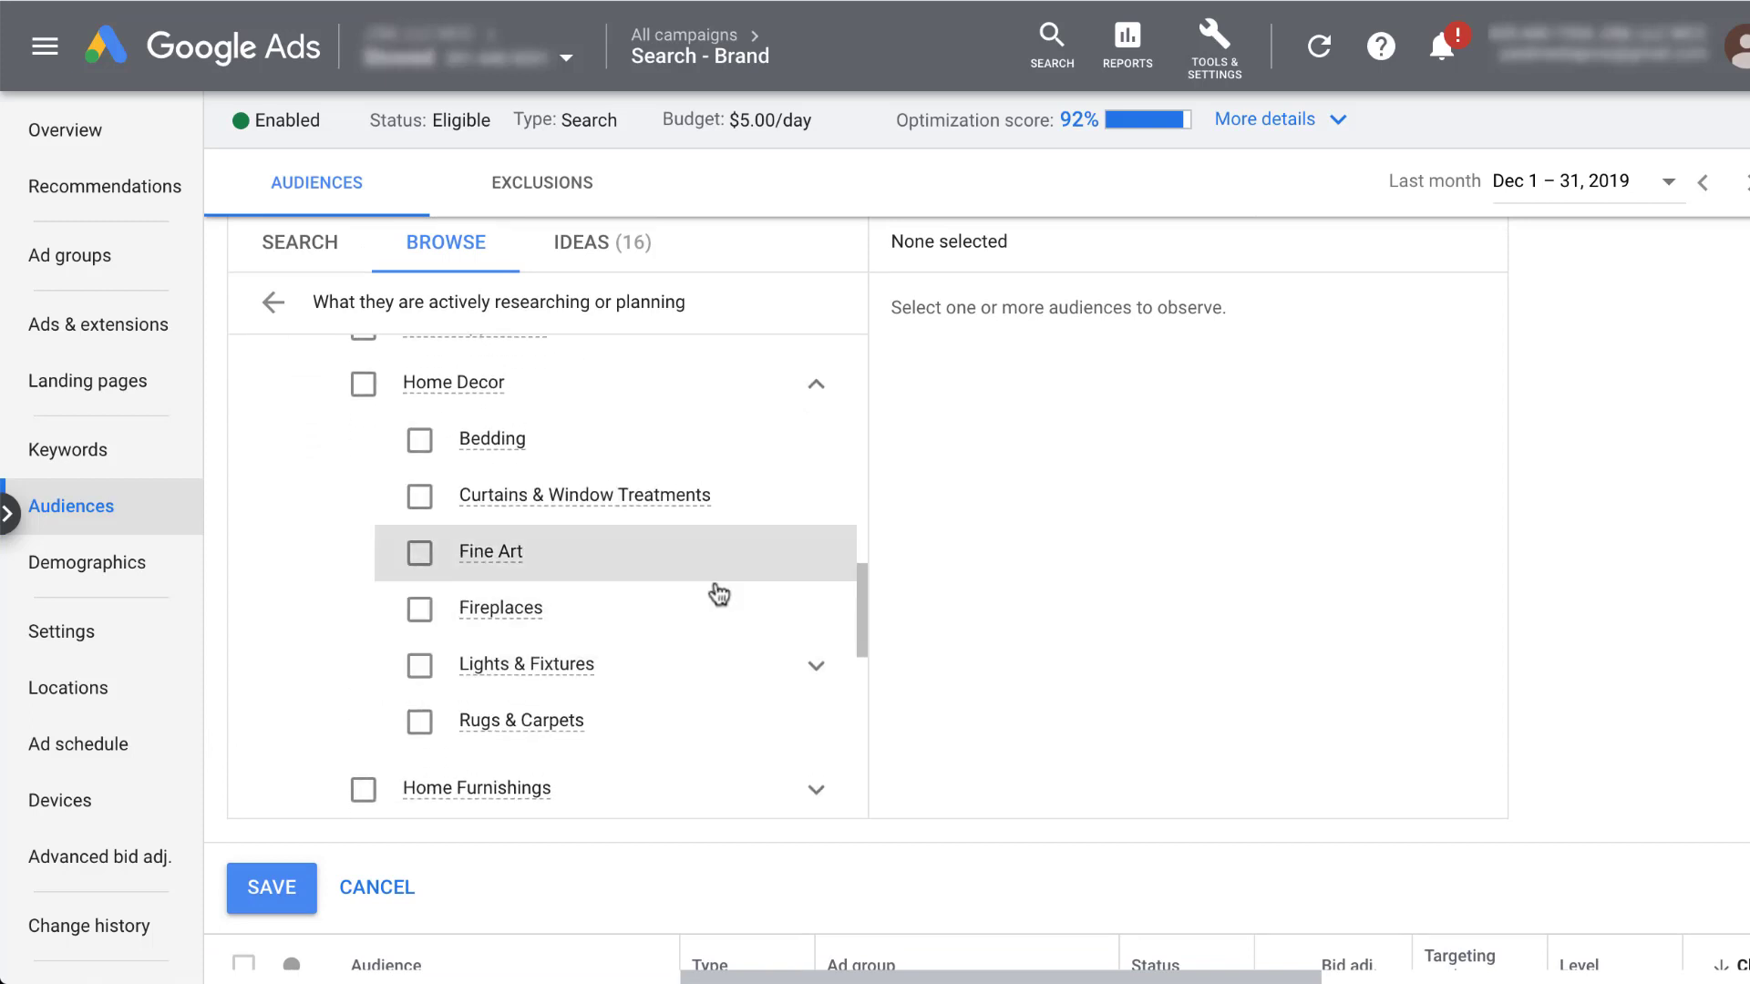
pyautogui.click(816, 385)
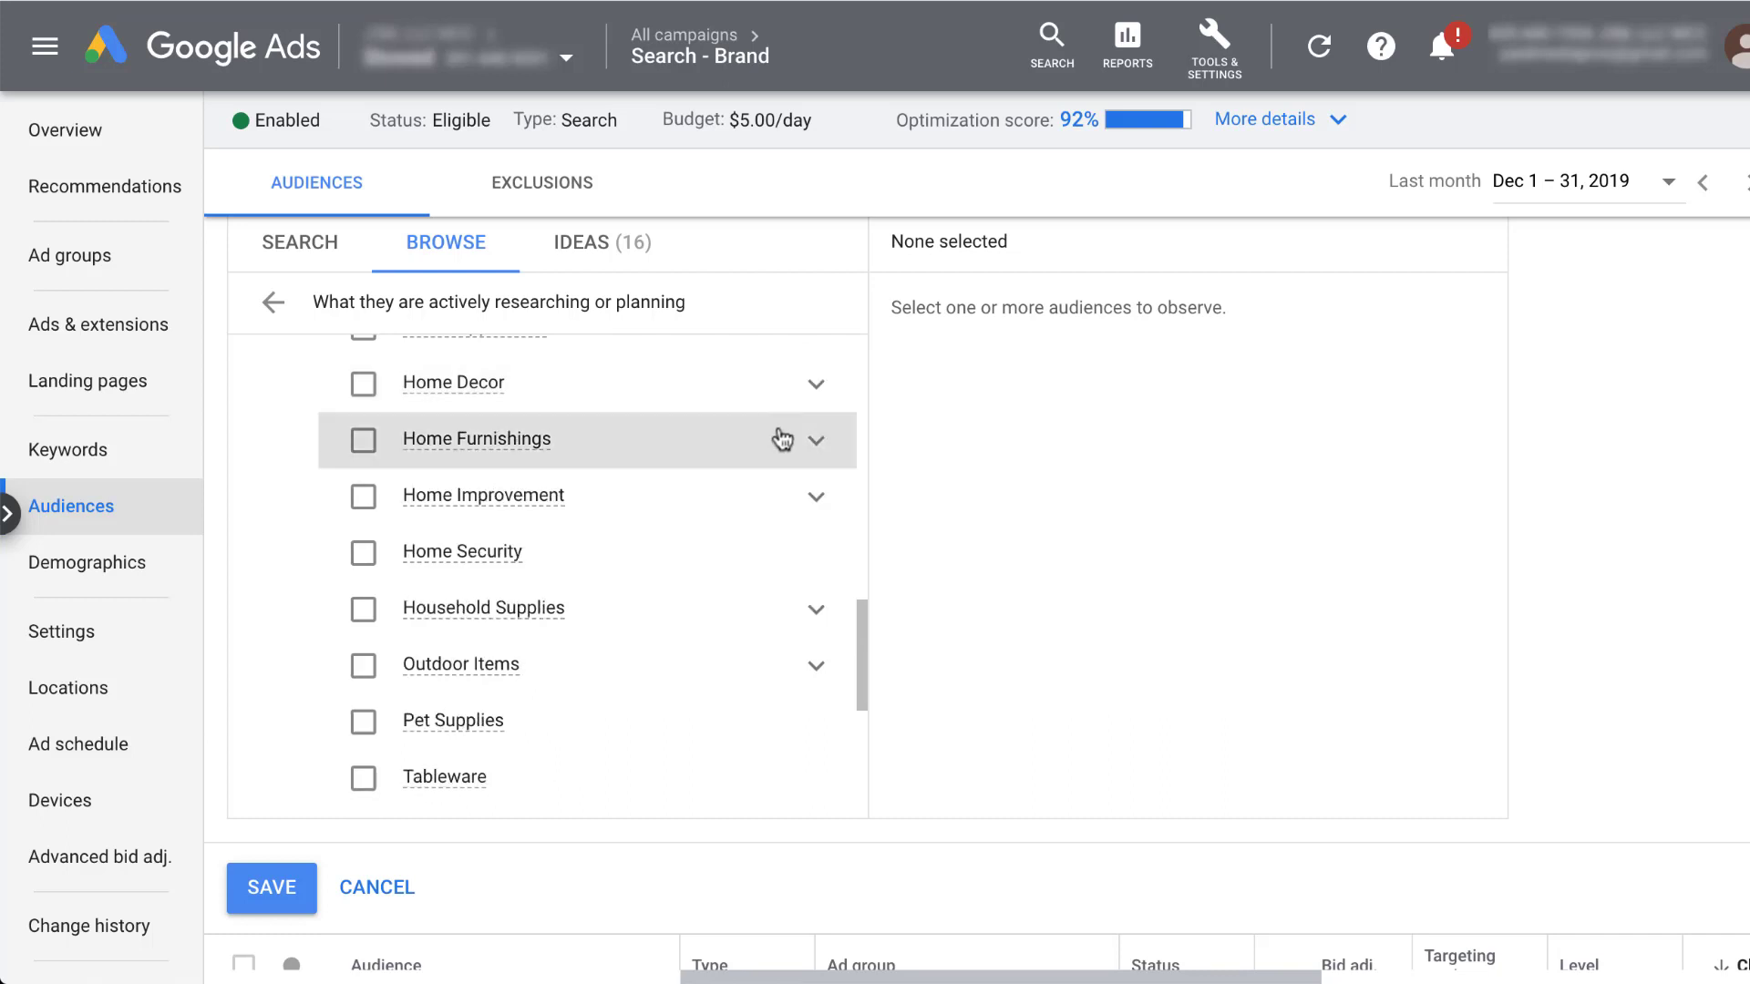
pyautogui.click(823, 445)
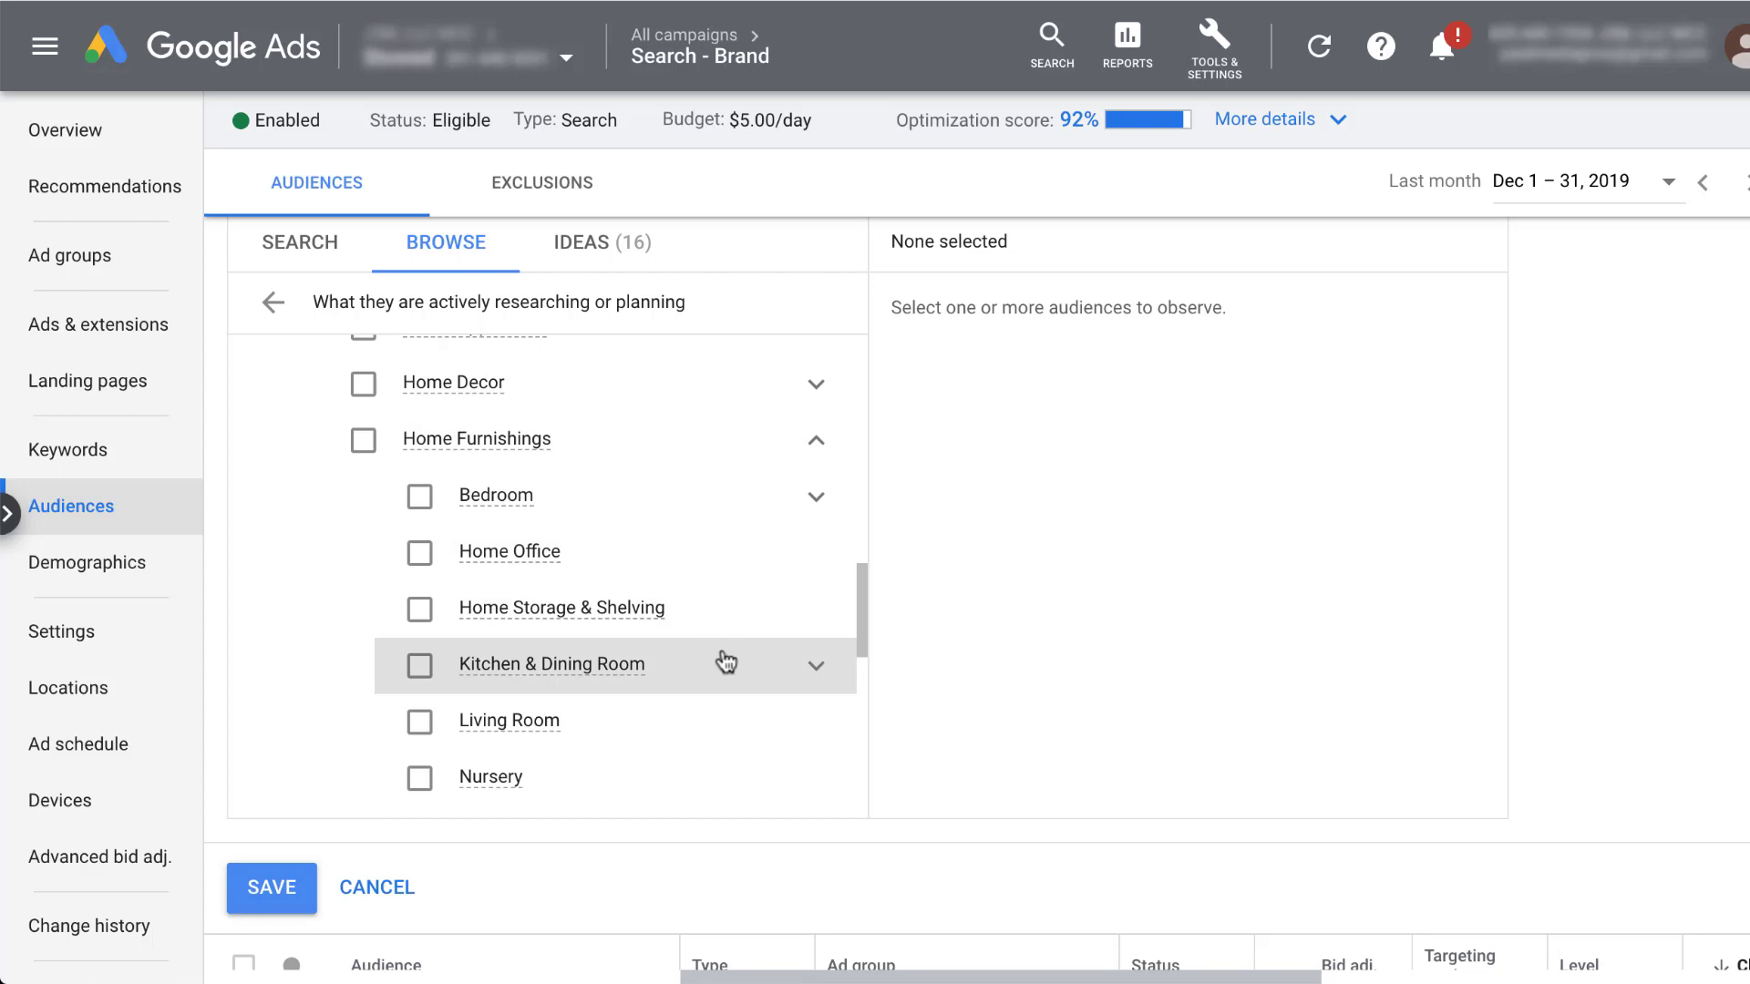
pyautogui.click(817, 666)
# - Select Kitchen & Dining Room, Living Room and Kitchen & Dining Room Tables, then save
pyautogui.click(419, 670)
pyautogui.click(419, 785)
pyautogui.click(476, 722)
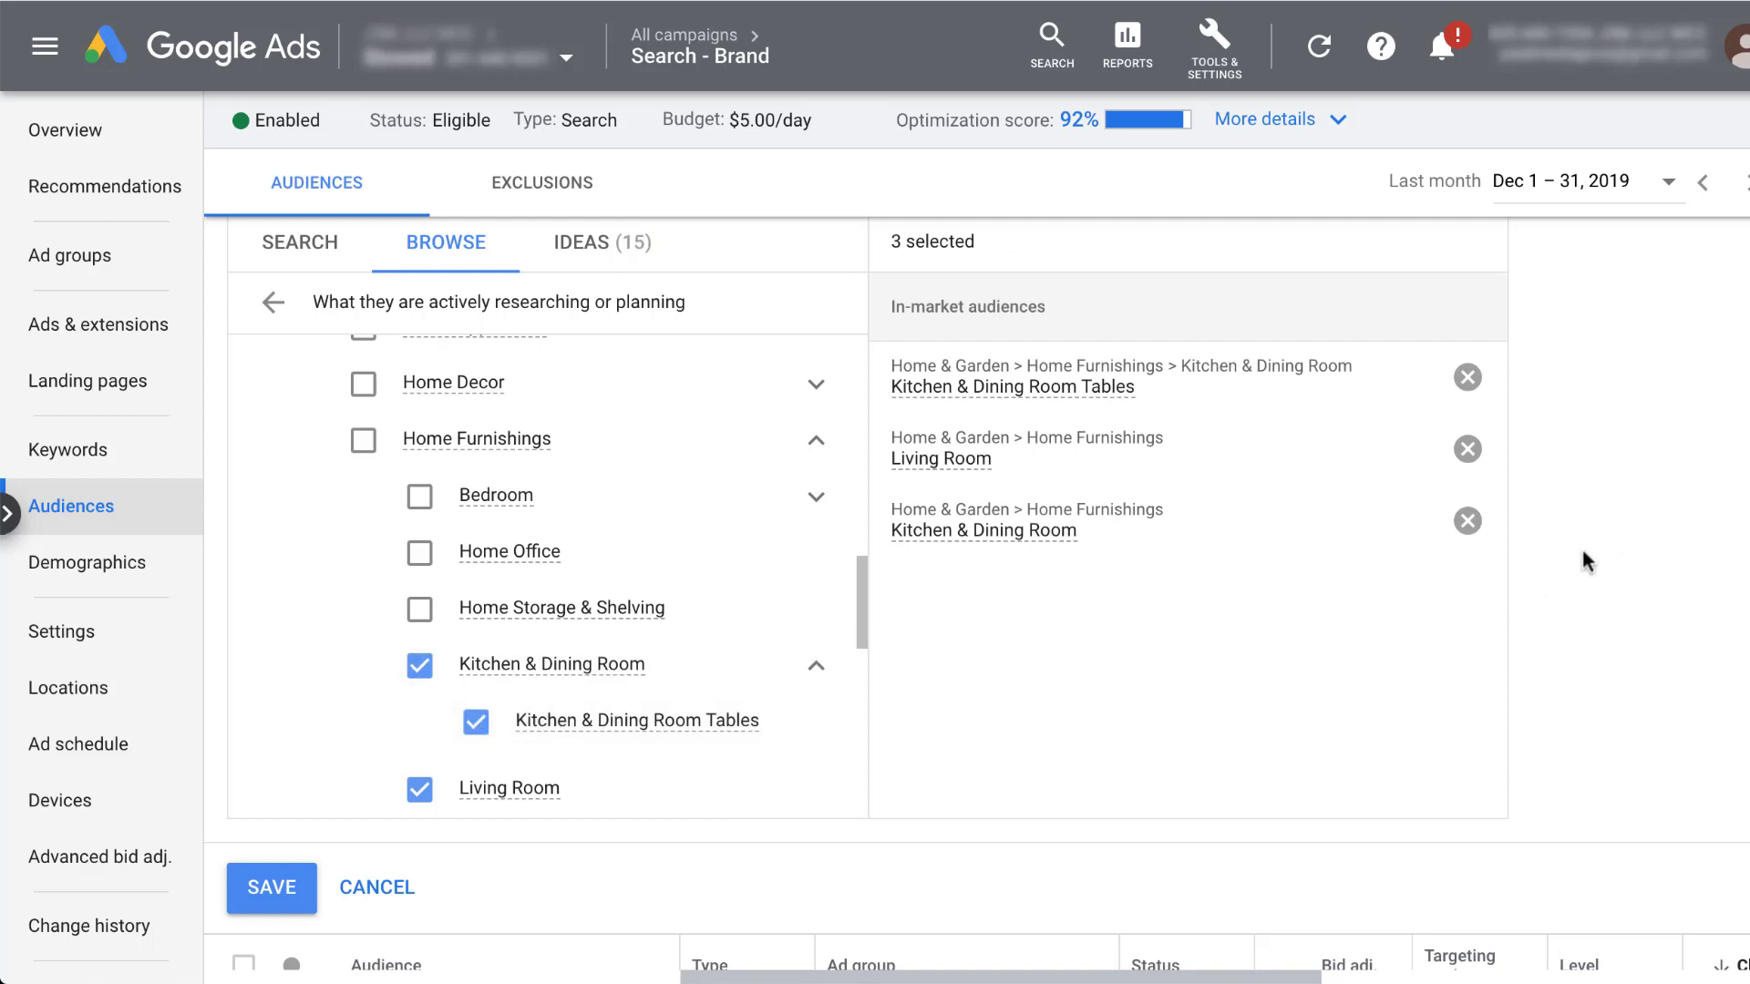
pyautogui.click(268, 889)
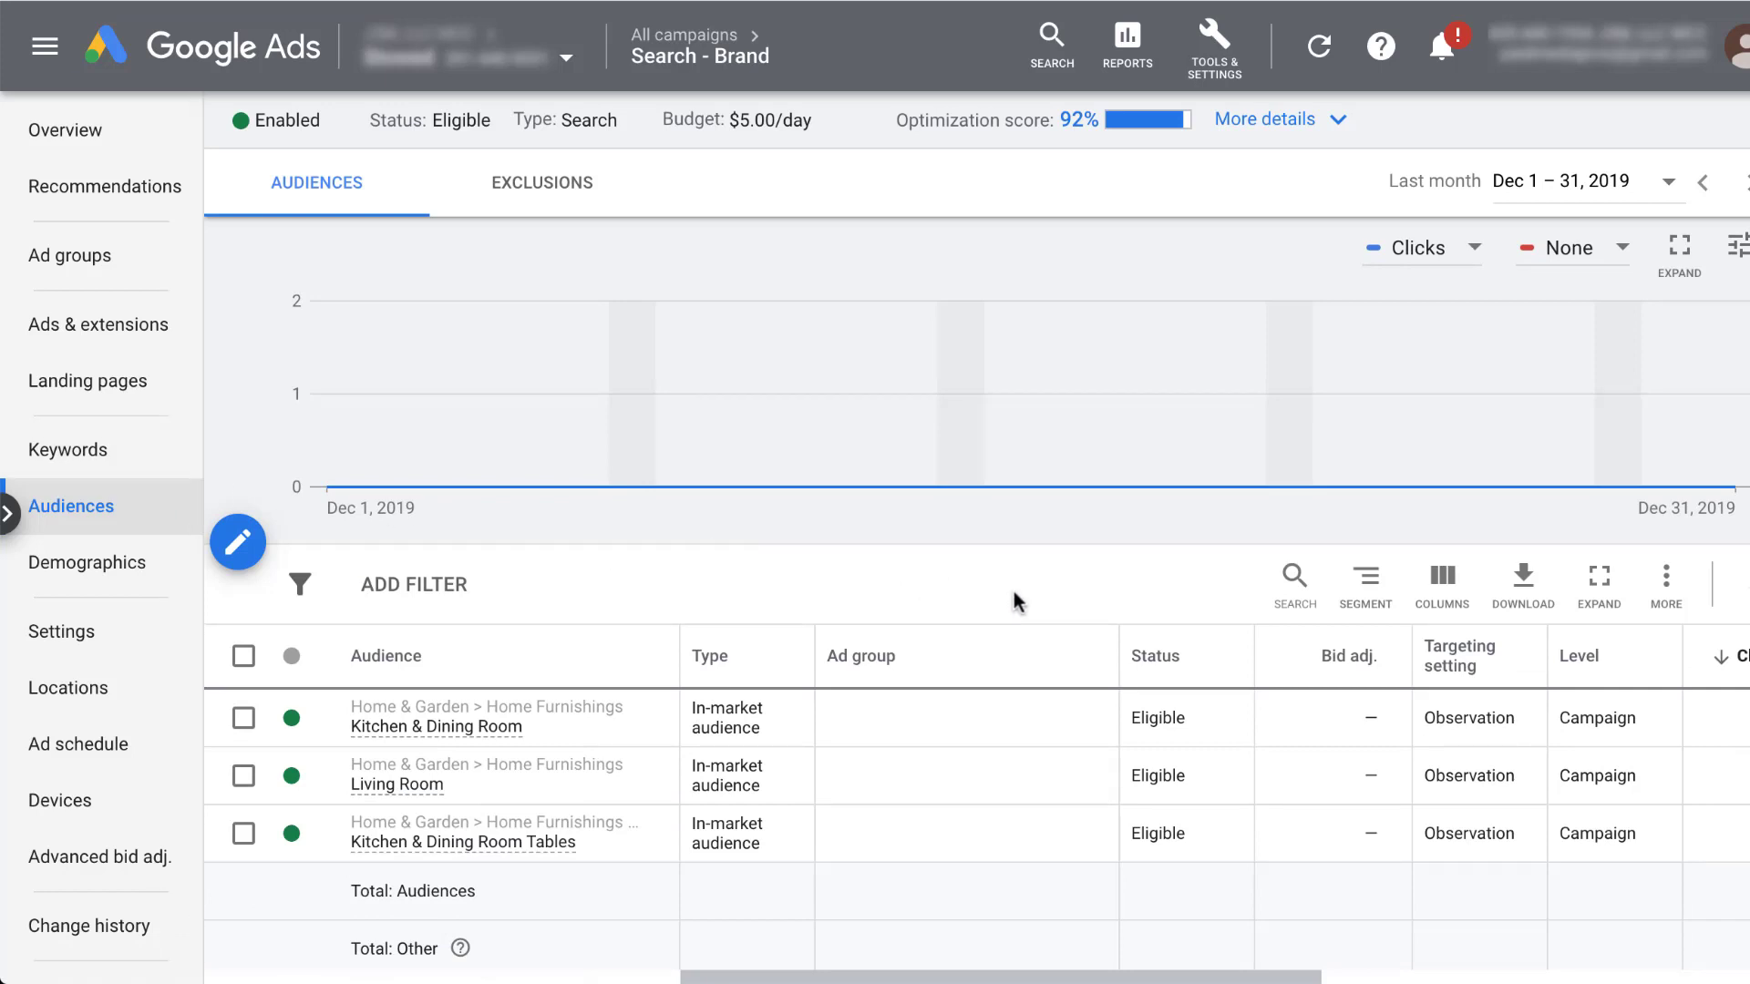
pyautogui.scroll(-3, 1014, 592)
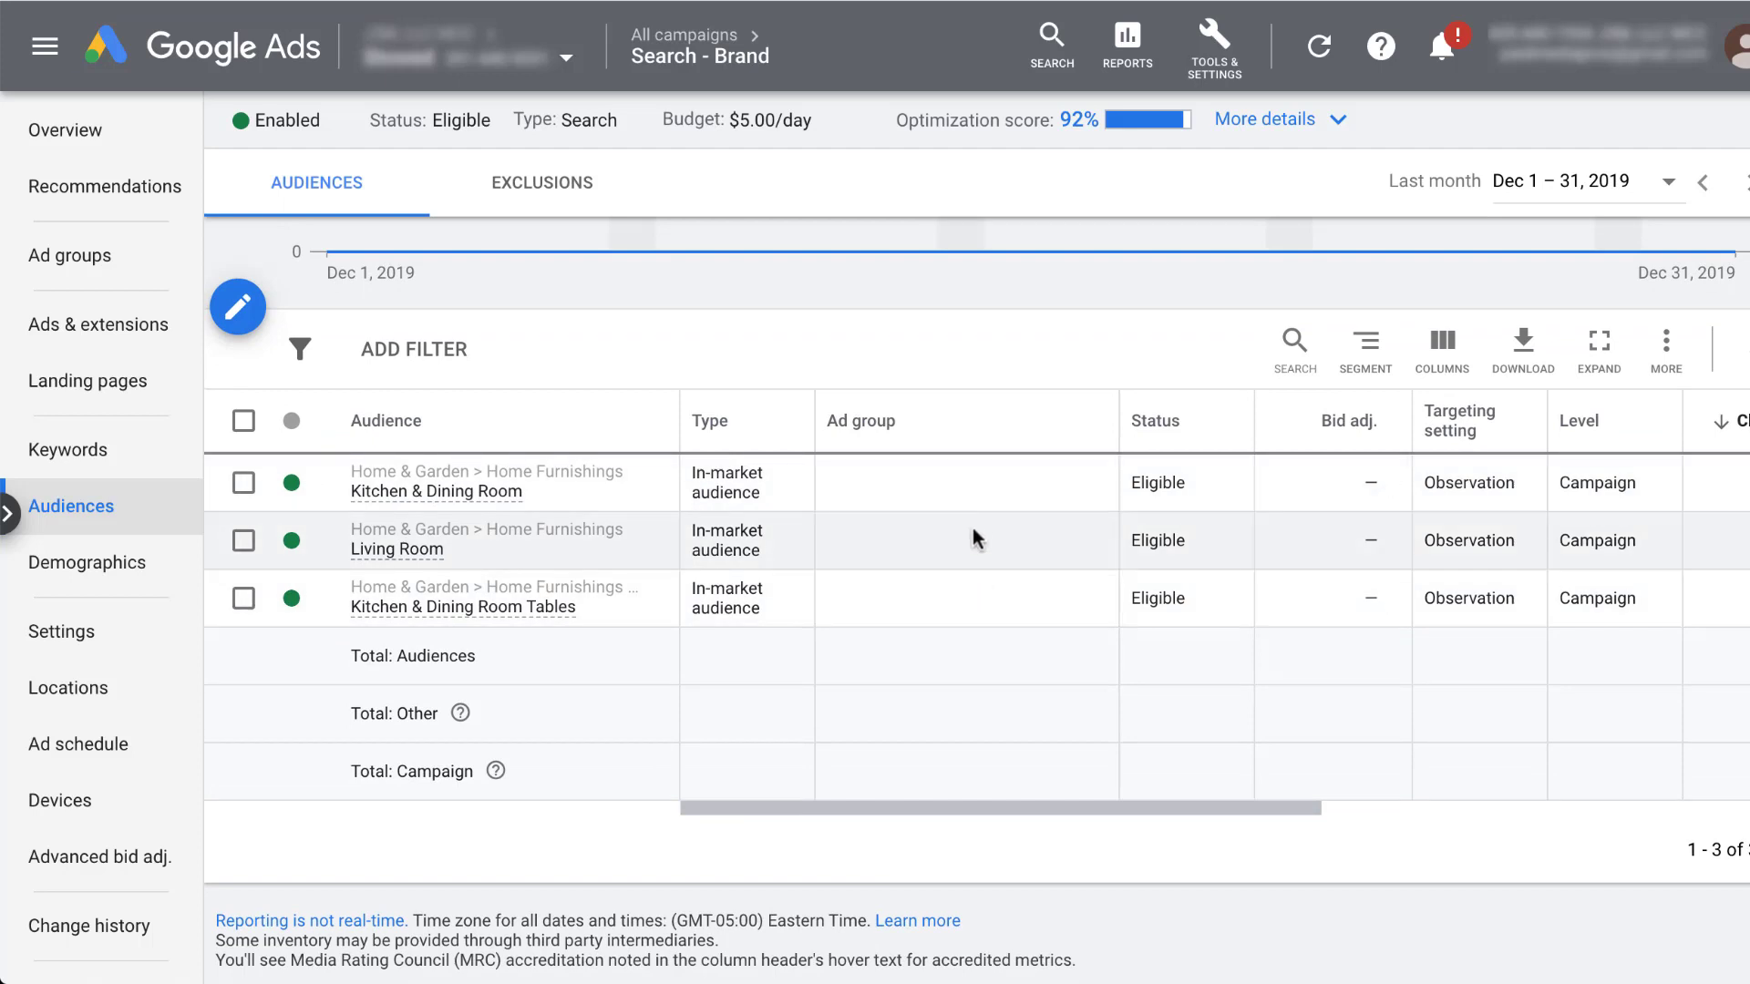
pyautogui.hscroll(2, 987, 587)
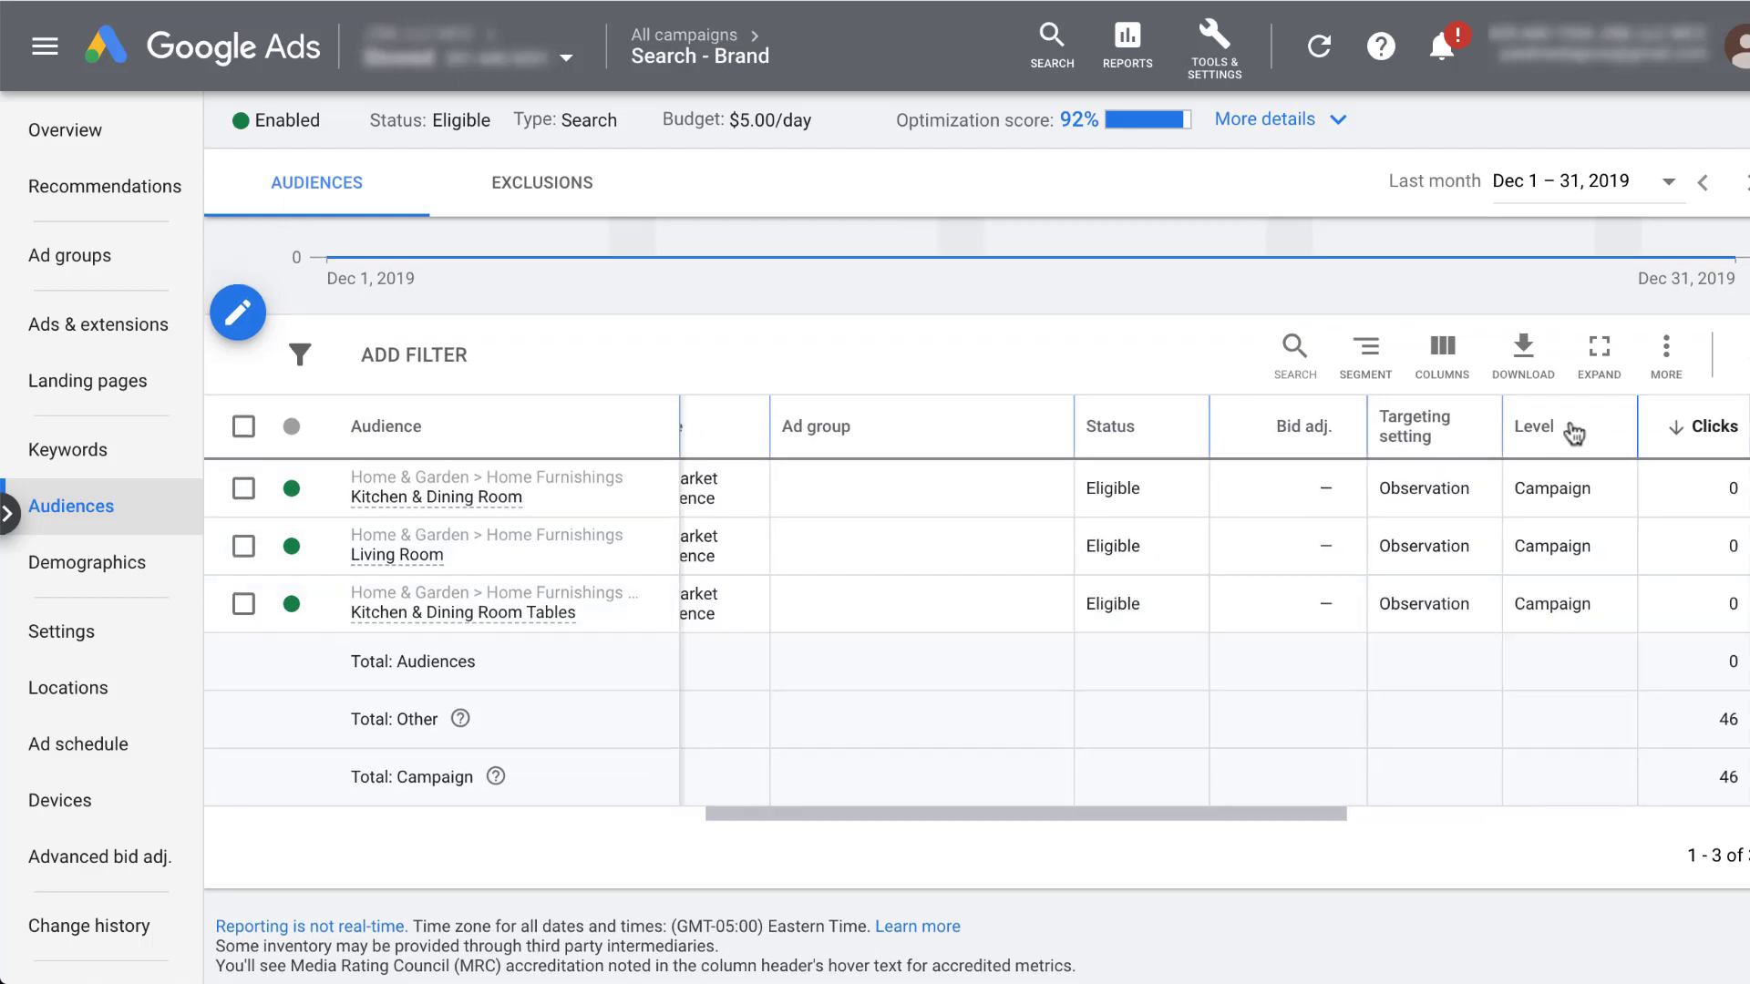
pyautogui.hscroll(10, 1553, 669)
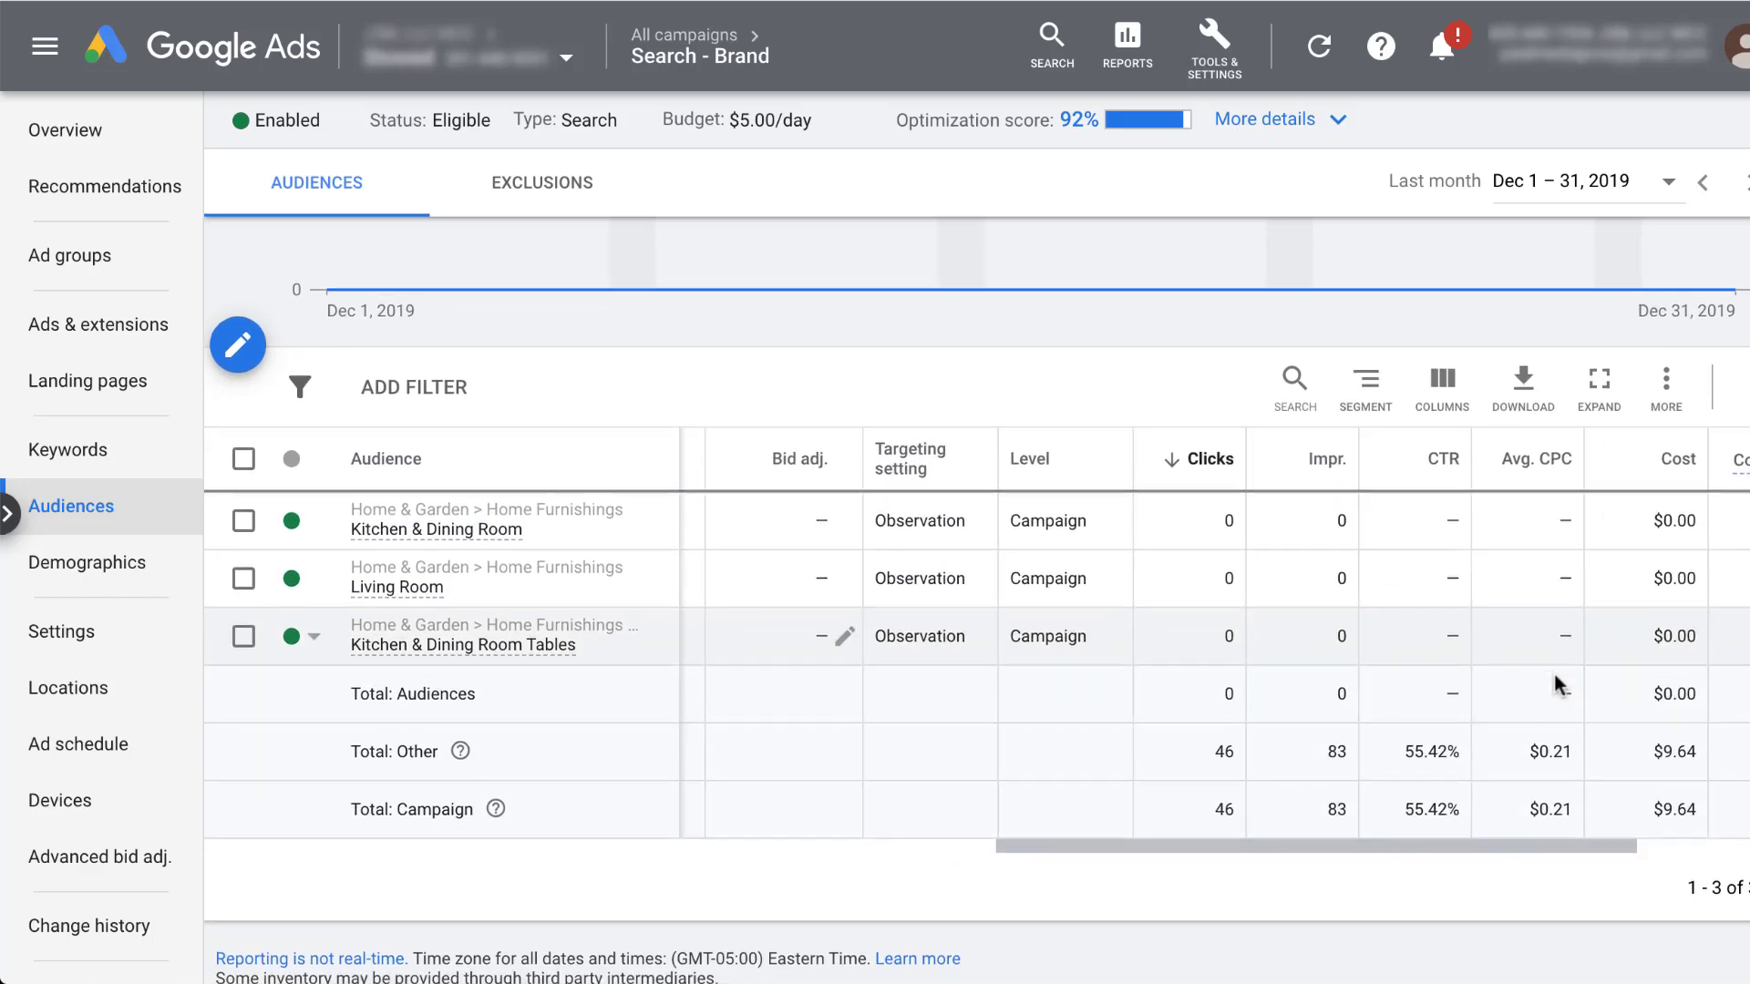
pyautogui.moveTo(1177, 427)
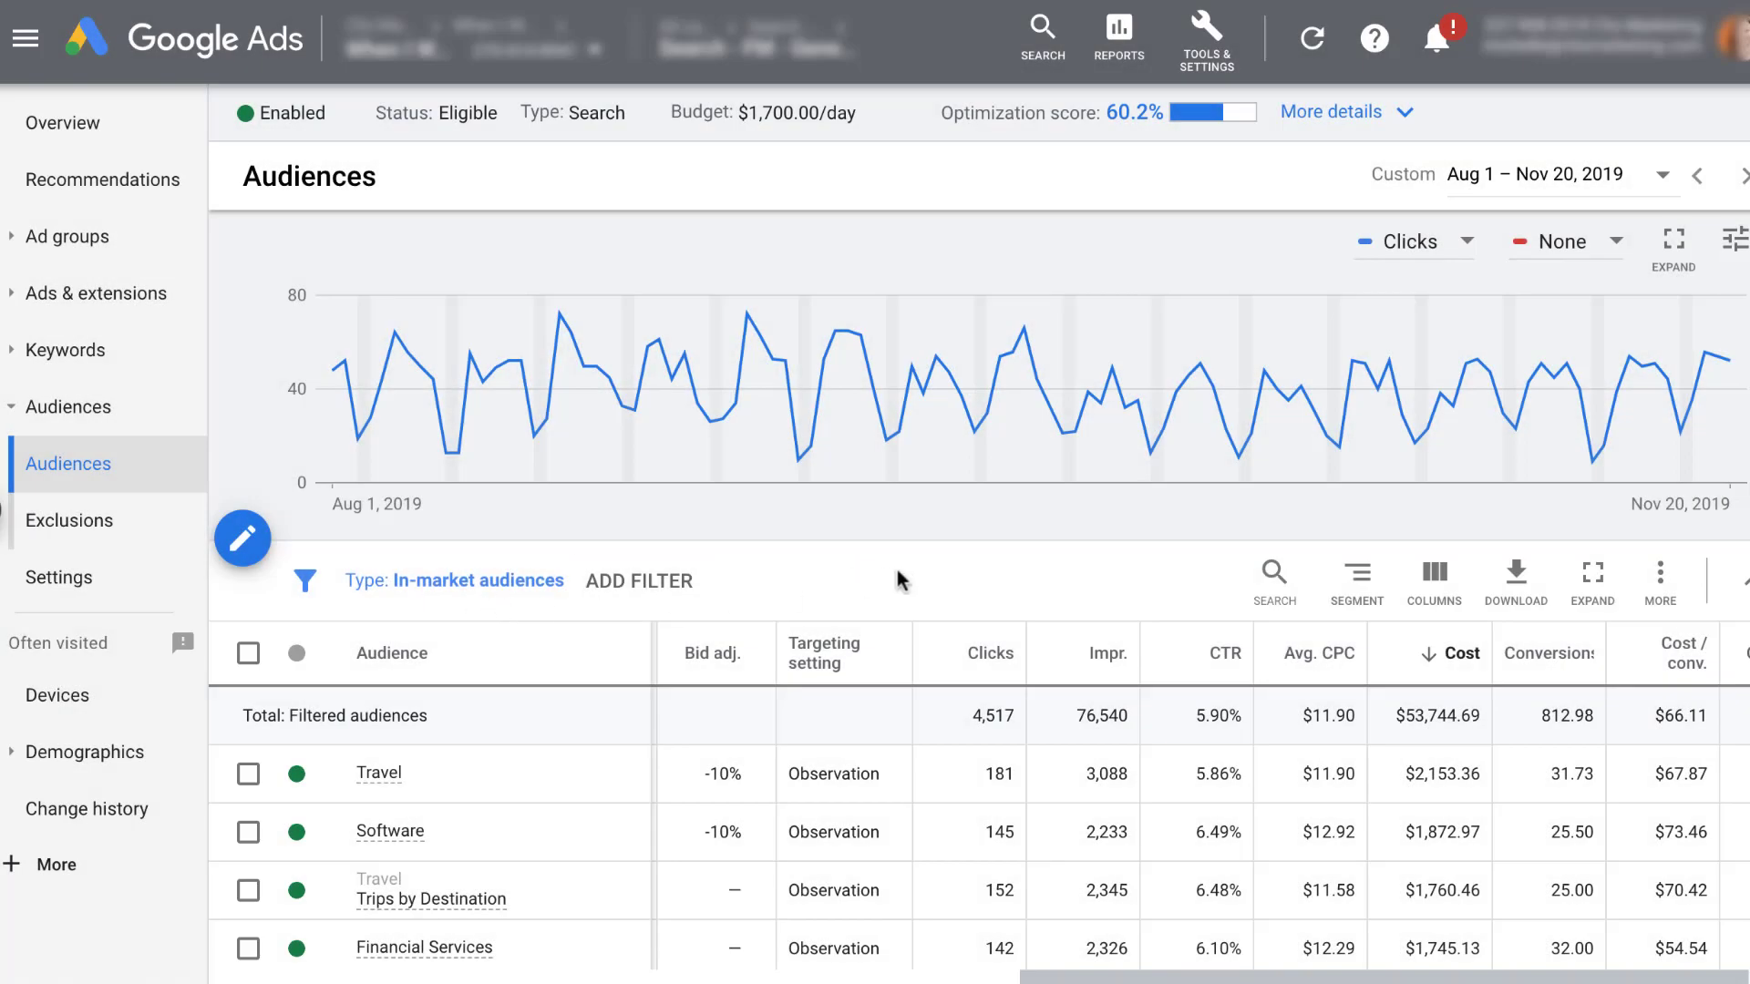
# - Scroll the in-market audiences report to review bid adjustments like Education at -10%
pyautogui.scroll(-3, 896, 580)
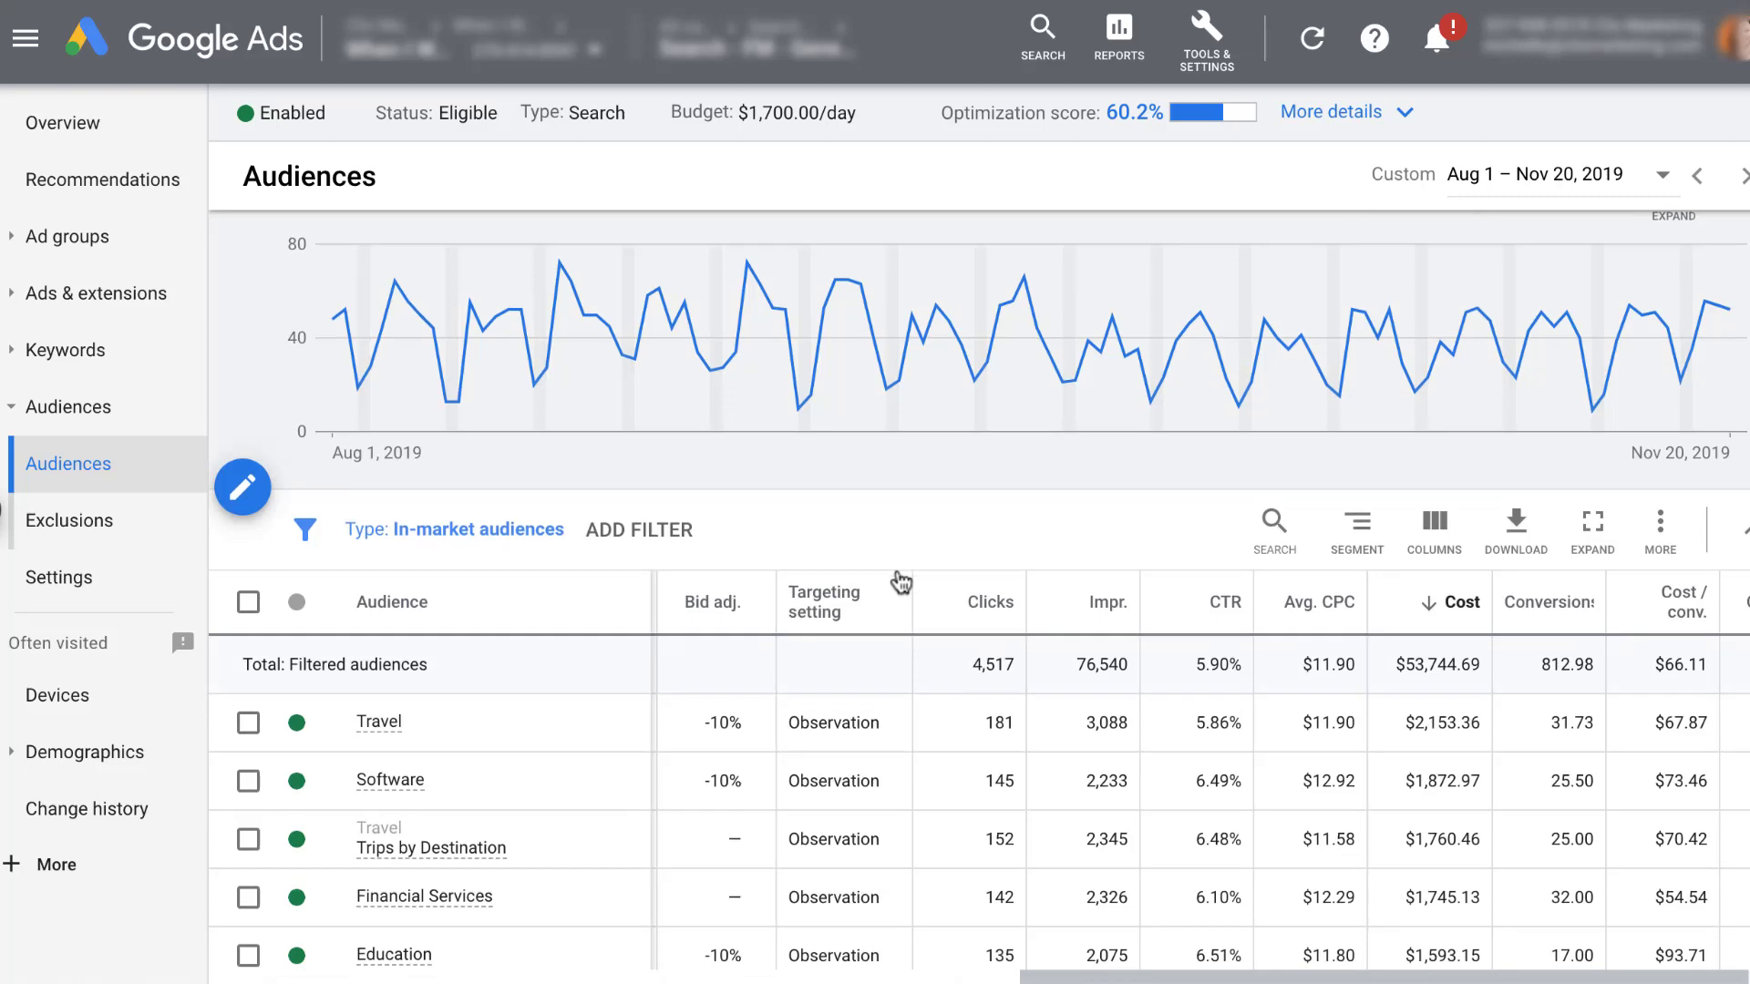
pyautogui.scroll(-1, 896, 570)
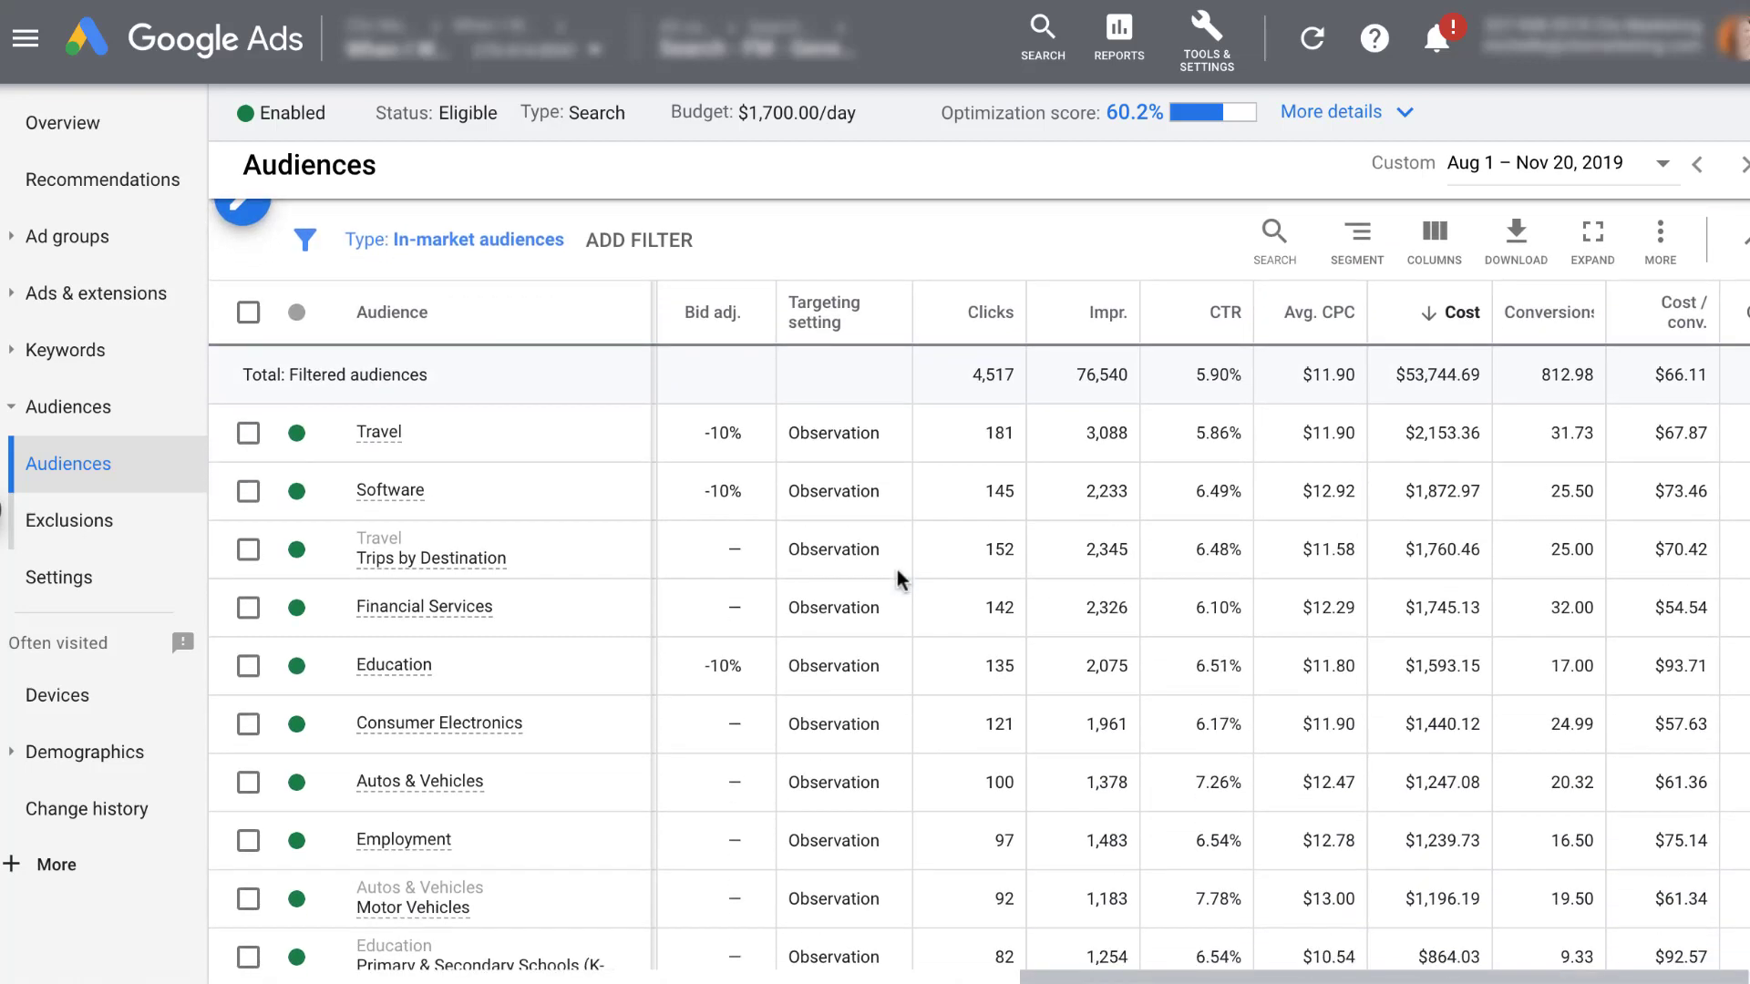